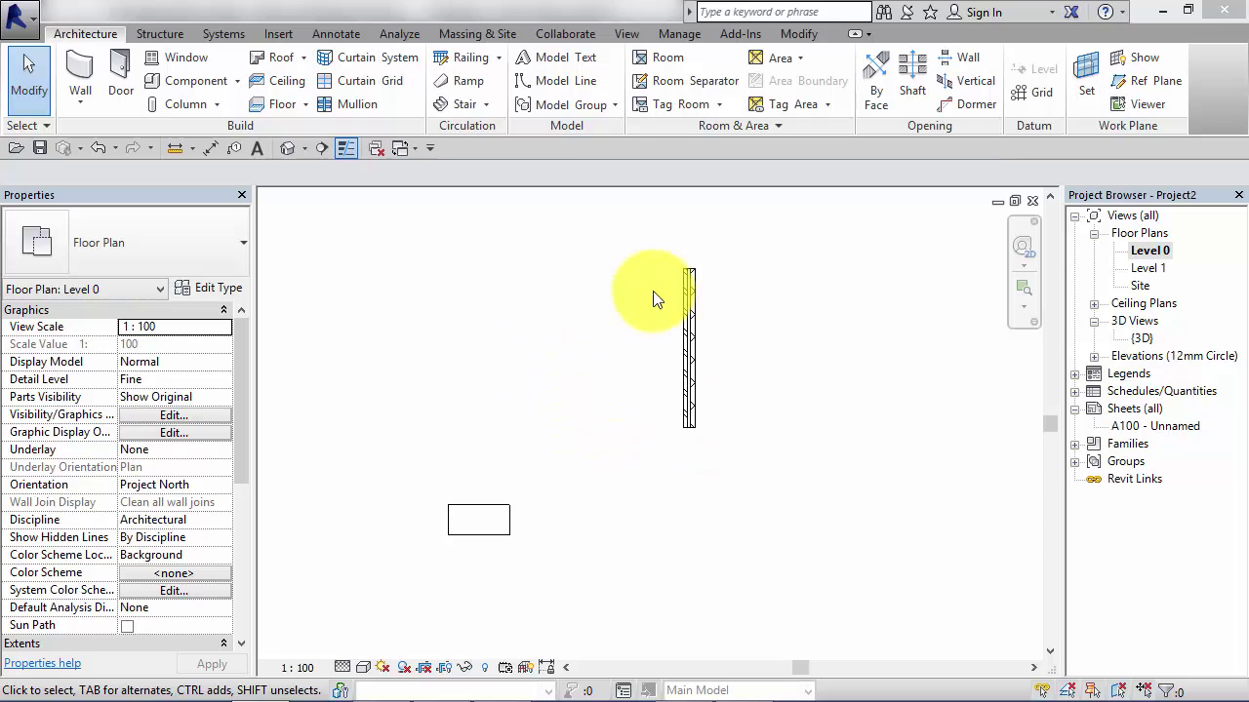
Rotate the vertical wall about its own centre until it stands at about 55° to the horizontal
click(695, 361)
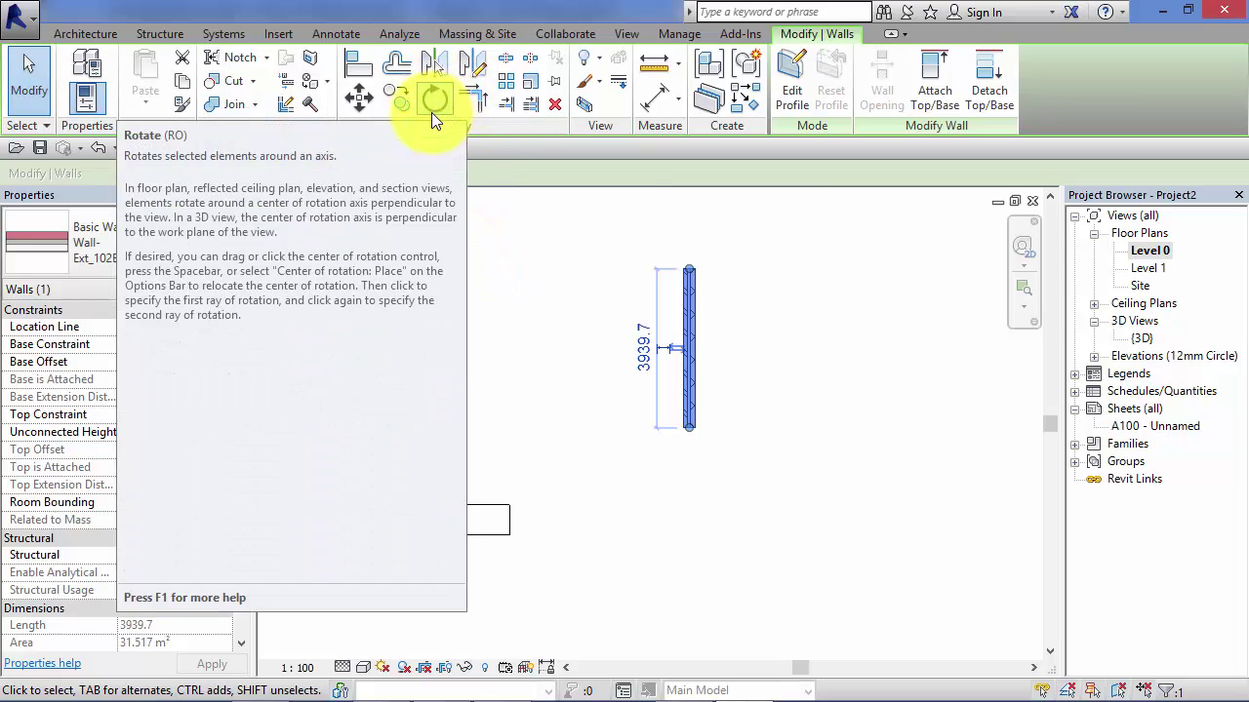
click(434, 103)
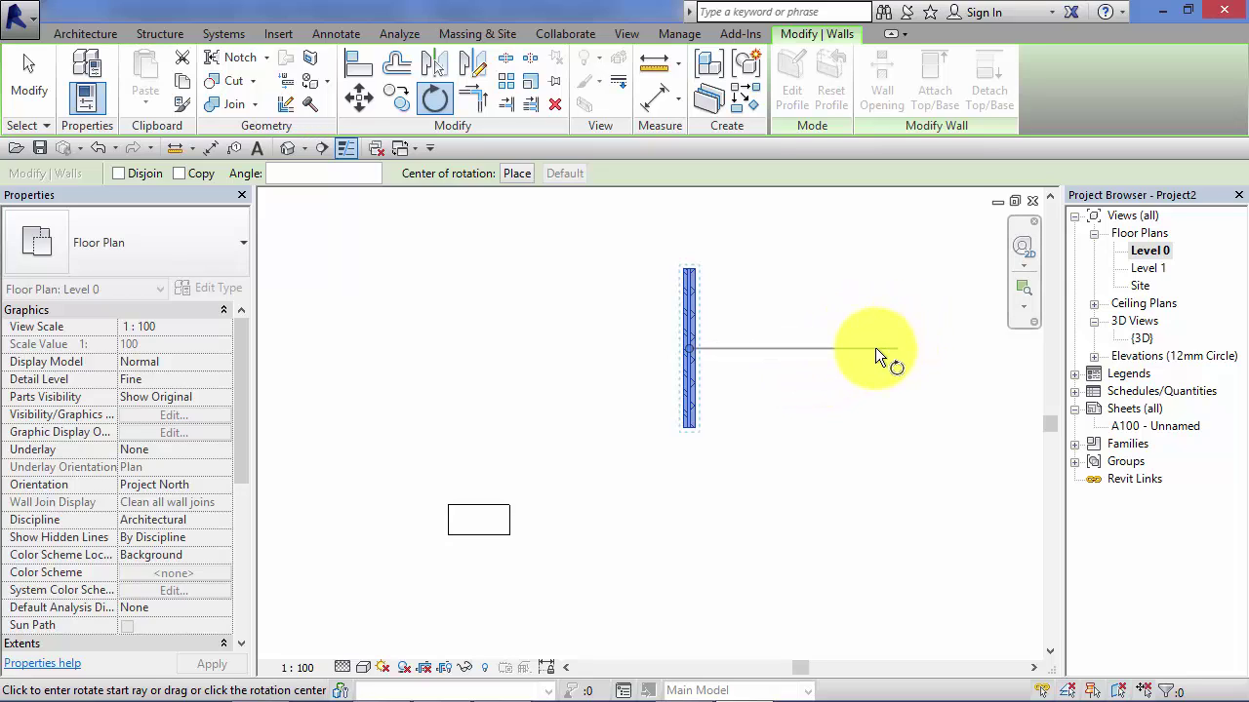
click(875, 348)
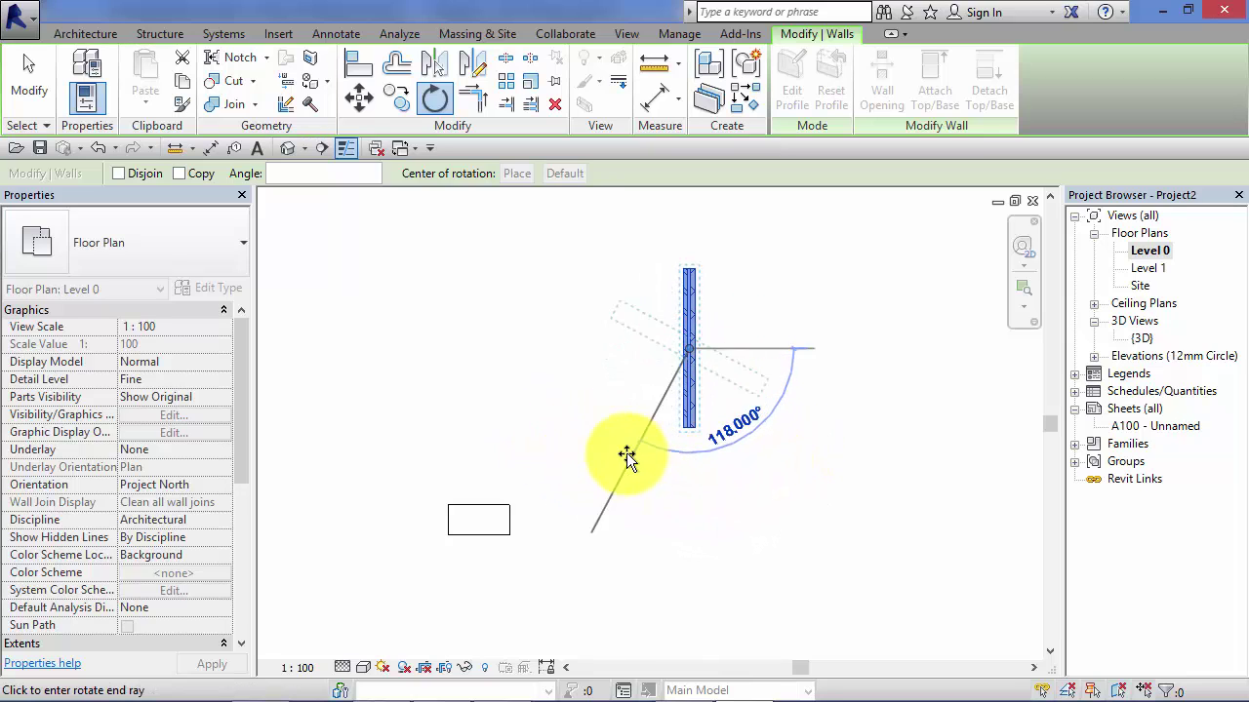
click(573, 432)
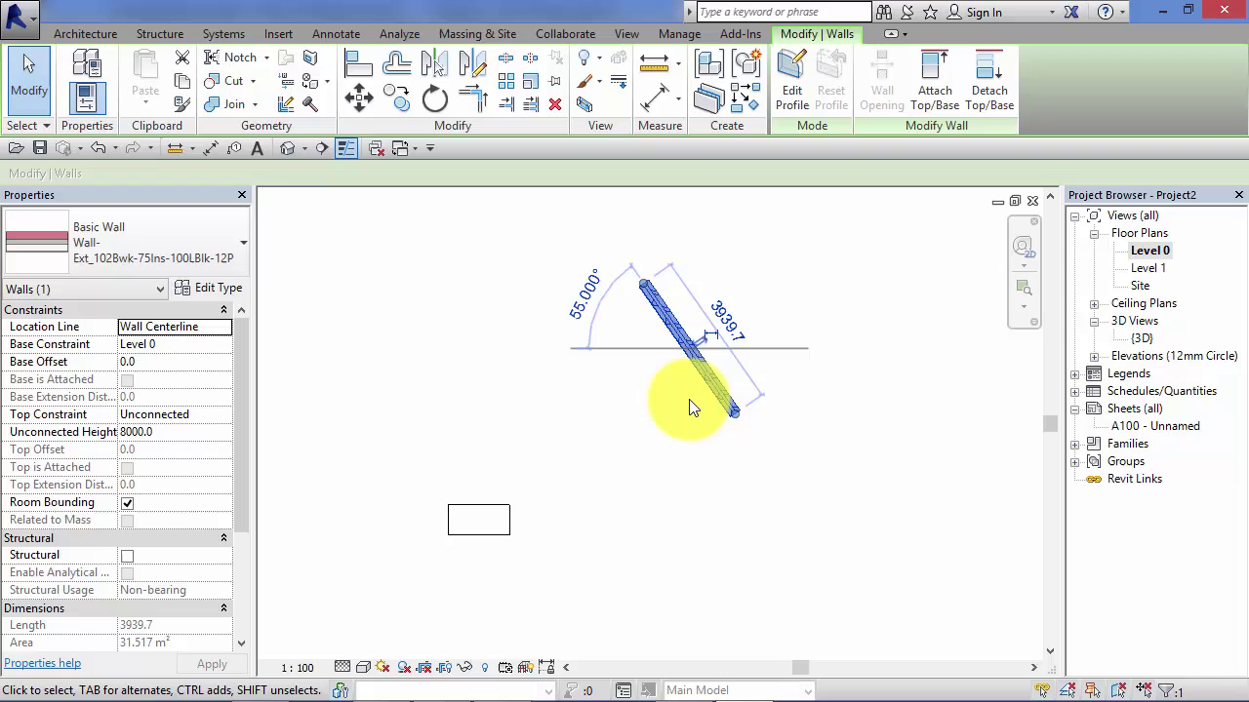
click(434, 437)
Rotate the desk 43.5° clockwise about its own centre, starting from a vertical reference ray
click(493, 502)
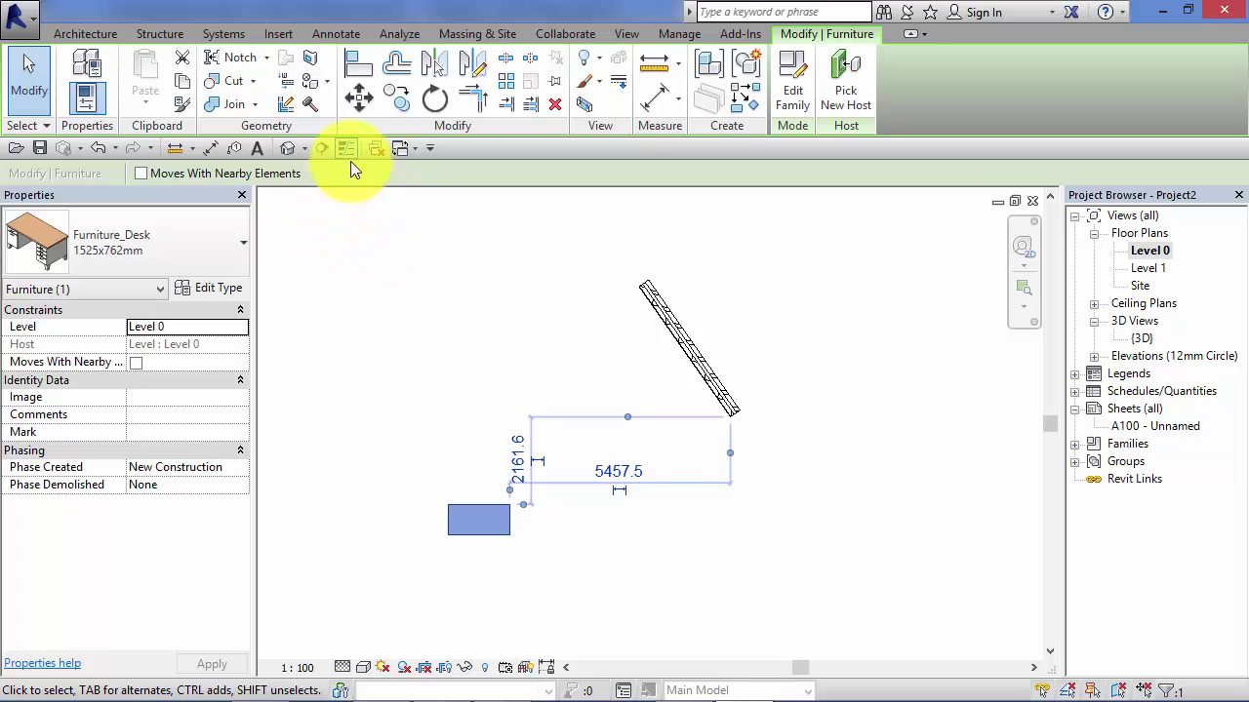
click(431, 102)
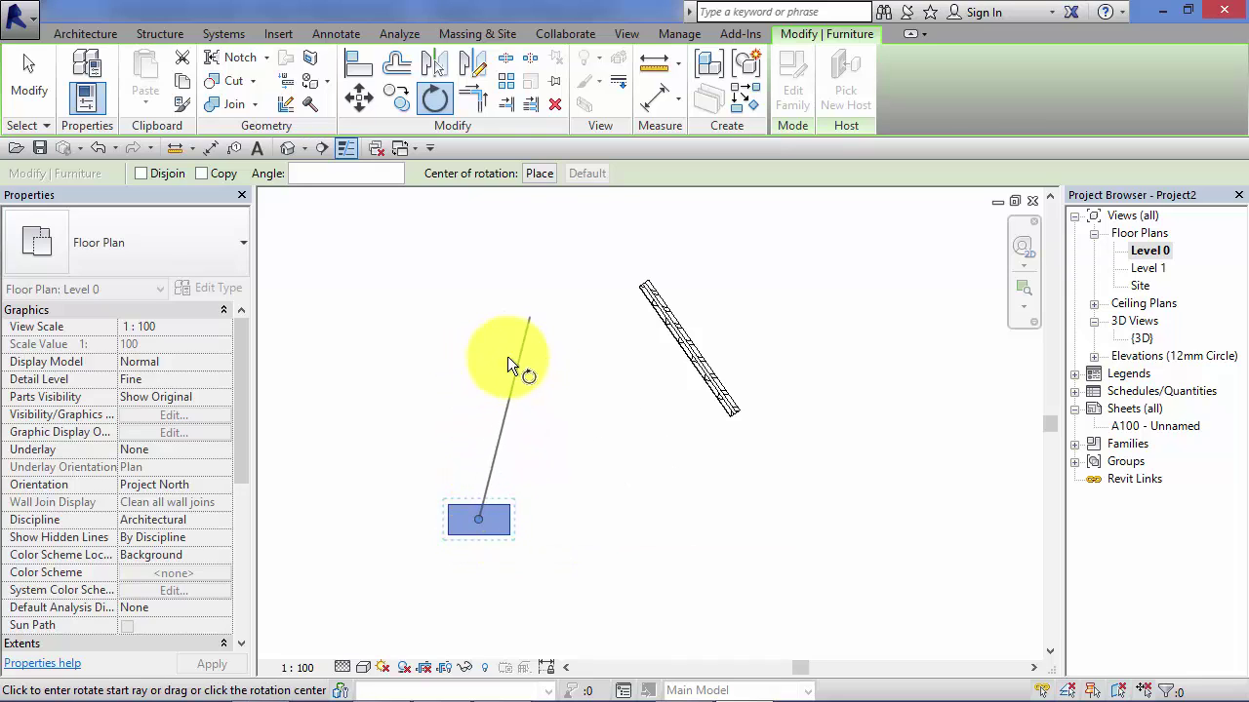
click(481, 338)
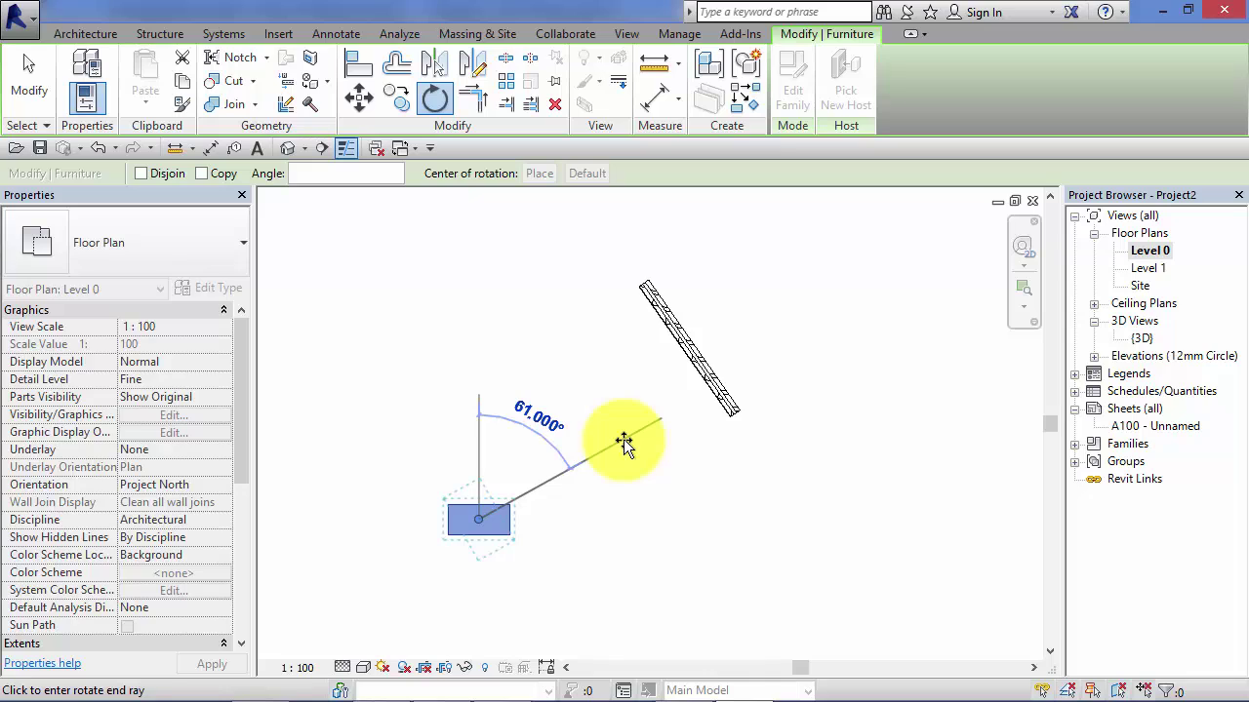
text(43.)
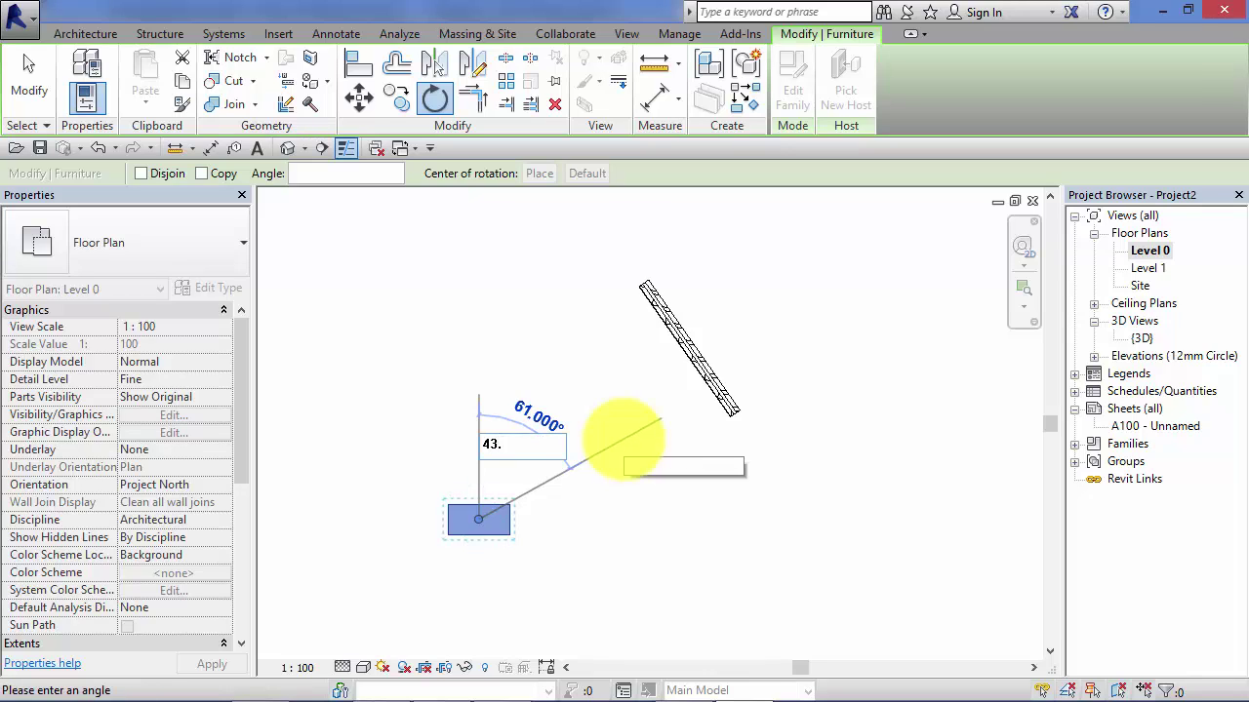
text(5)
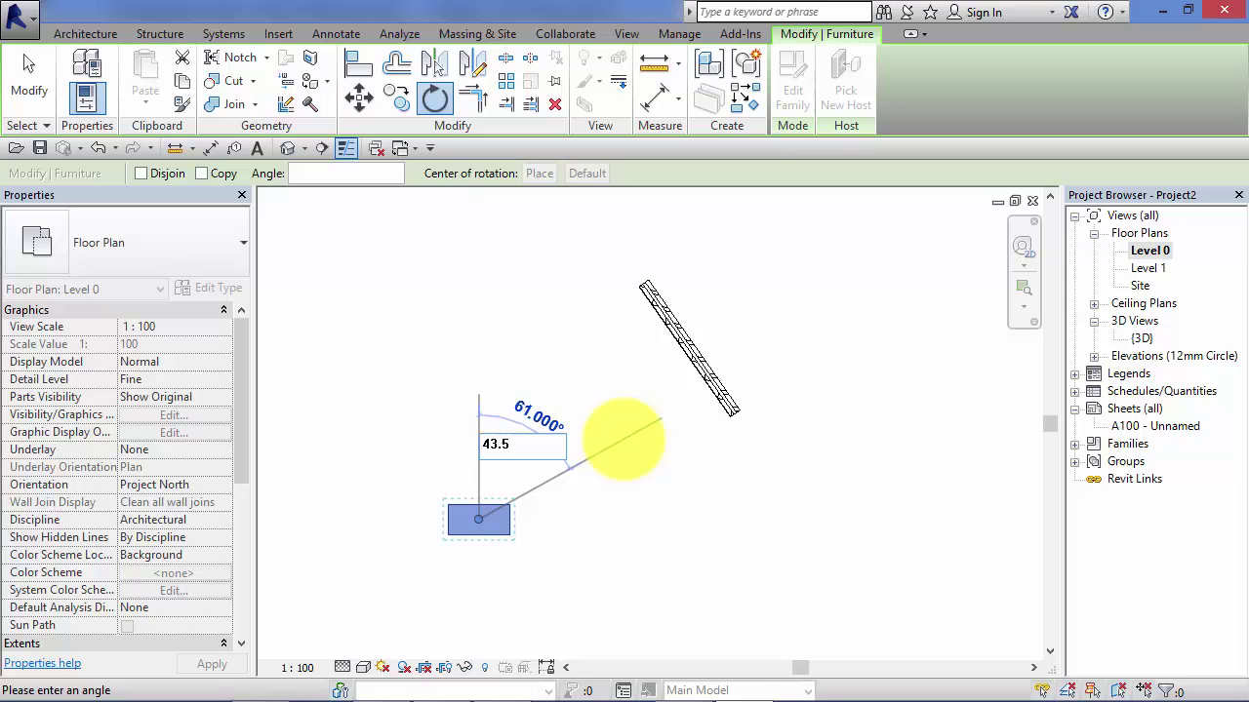
key(Return)
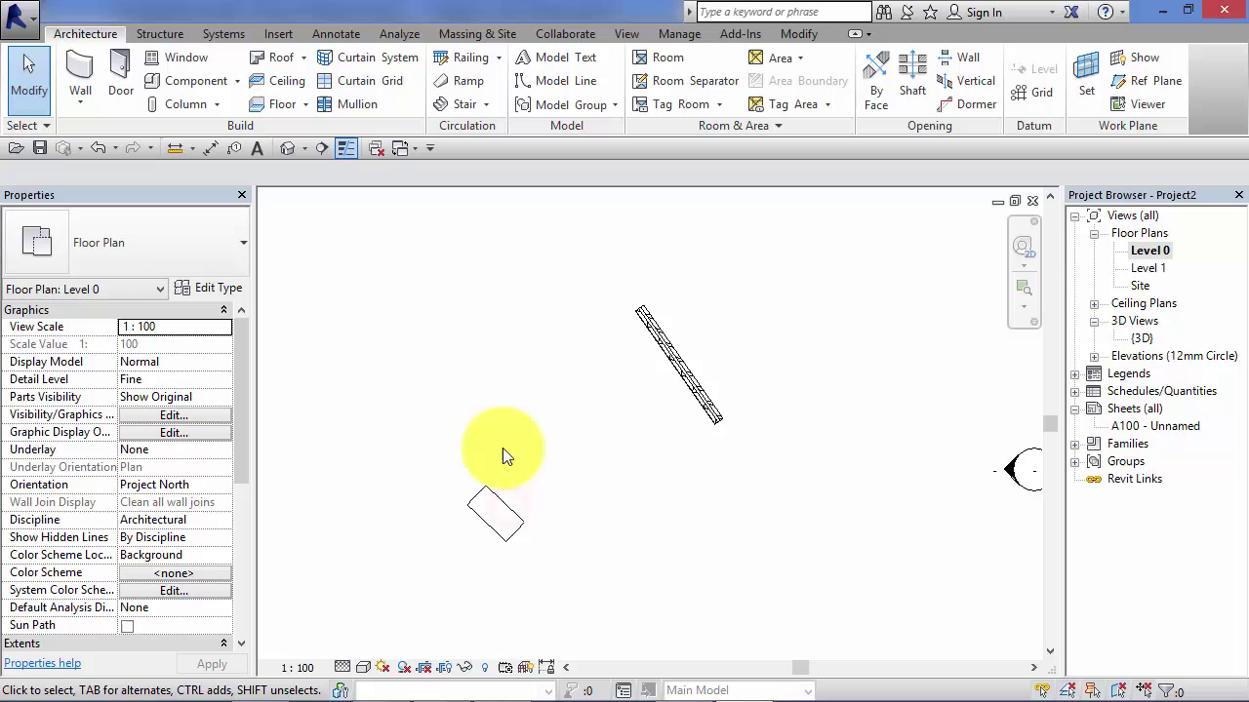
Rotate the desk clockwise around the wall's upper end, moving it from below the wall to above and left of it
click(500, 499)
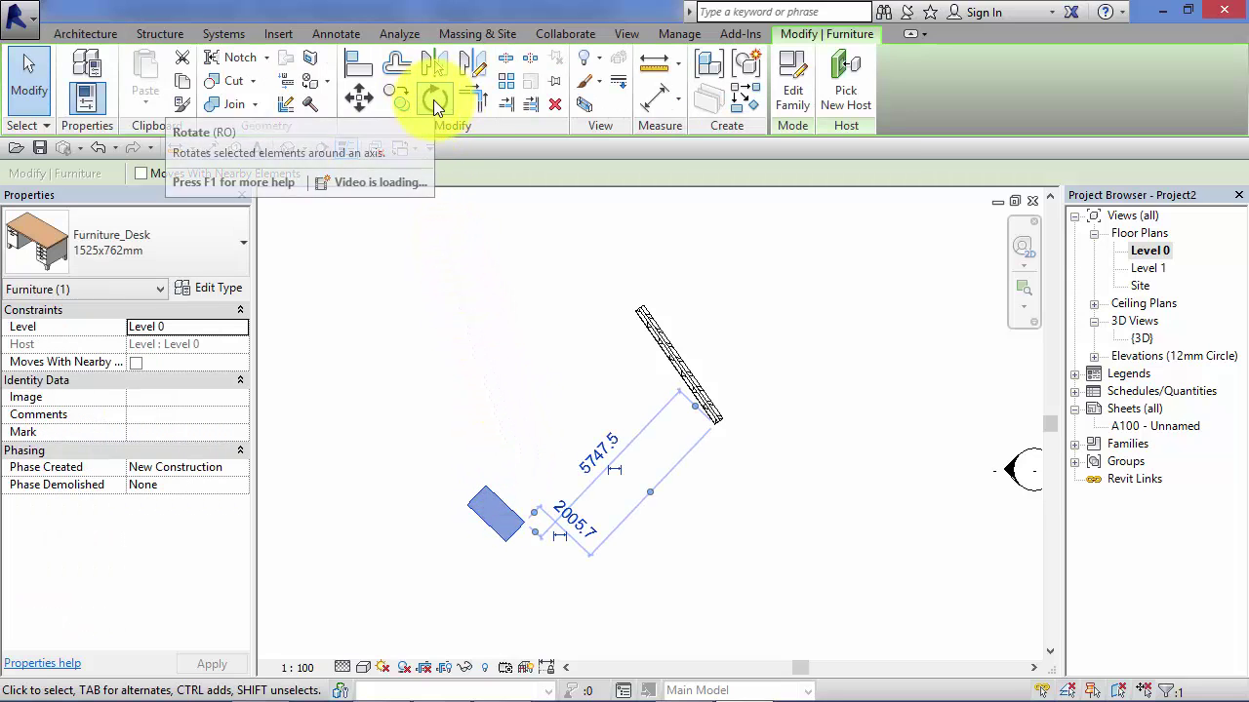
click(433, 100)
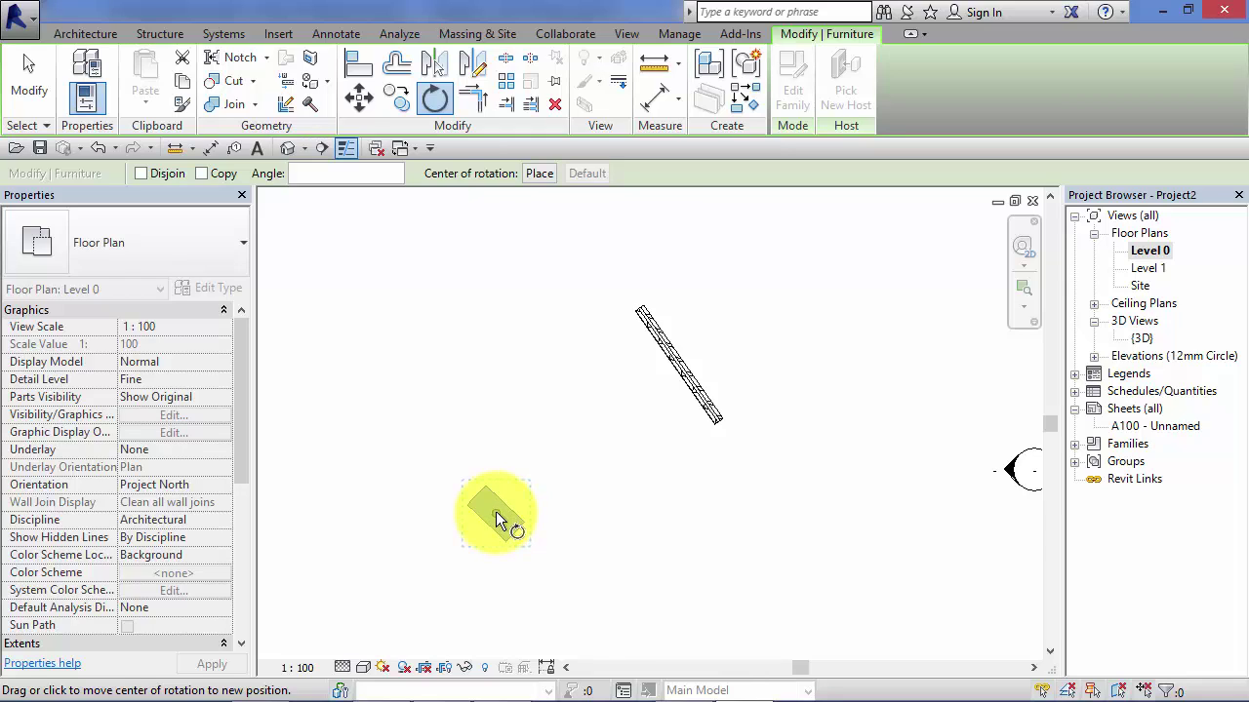
drag(495, 511, 617, 359)
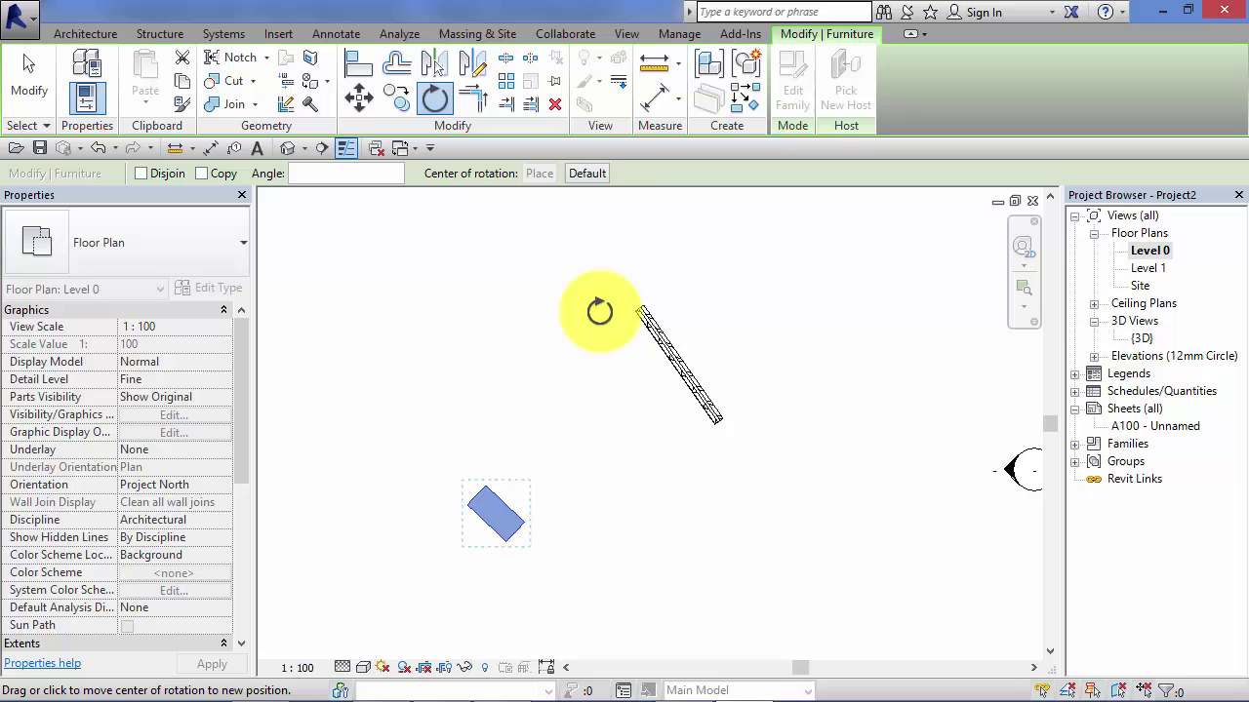
drag(599, 311, 637, 311)
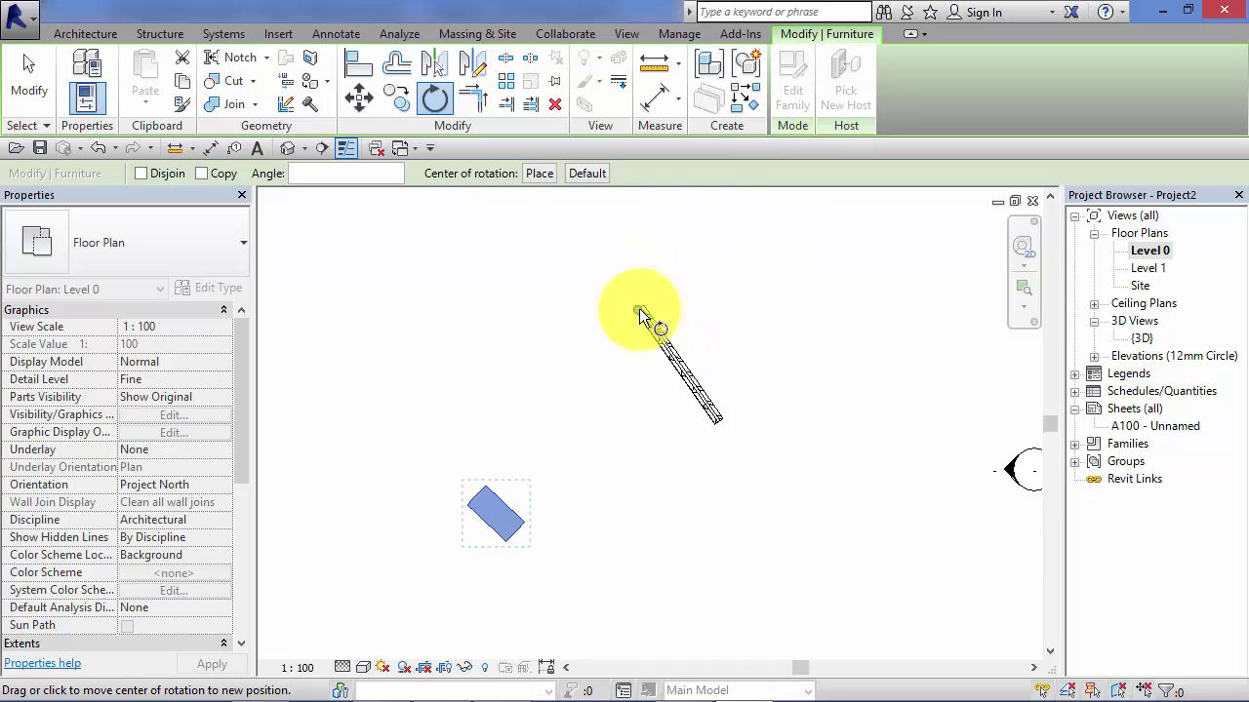
click(839, 308)
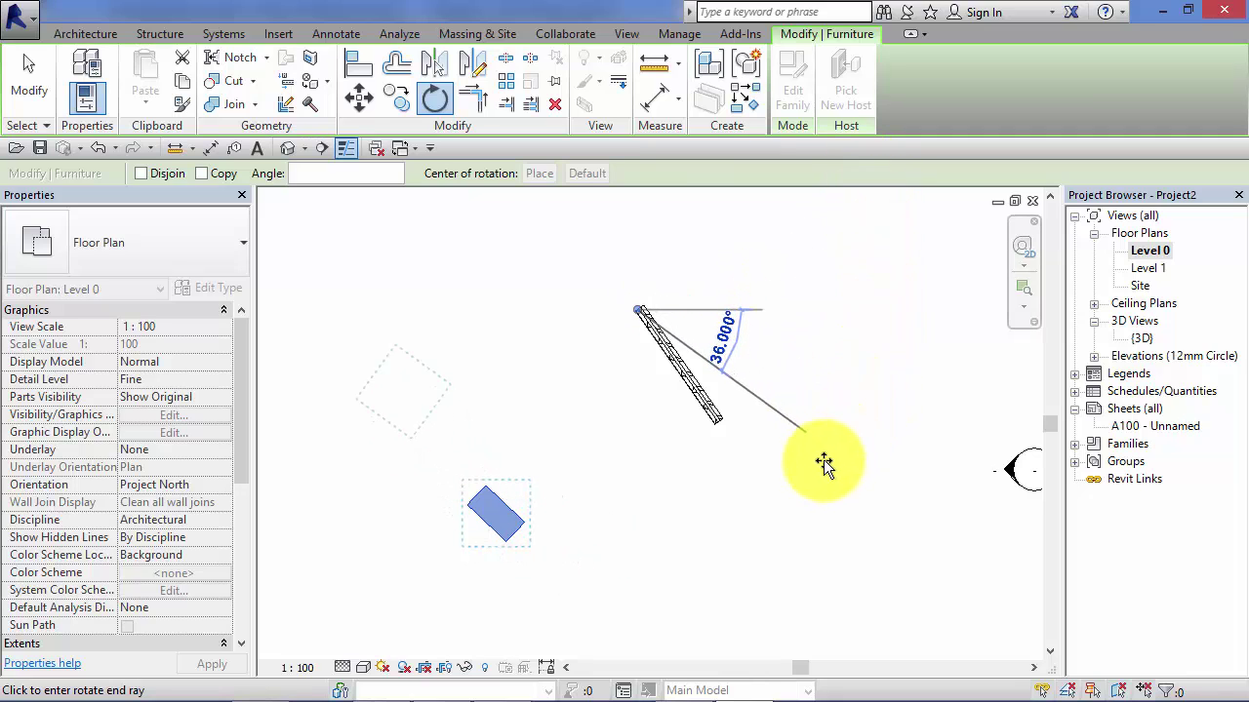
click(728, 535)
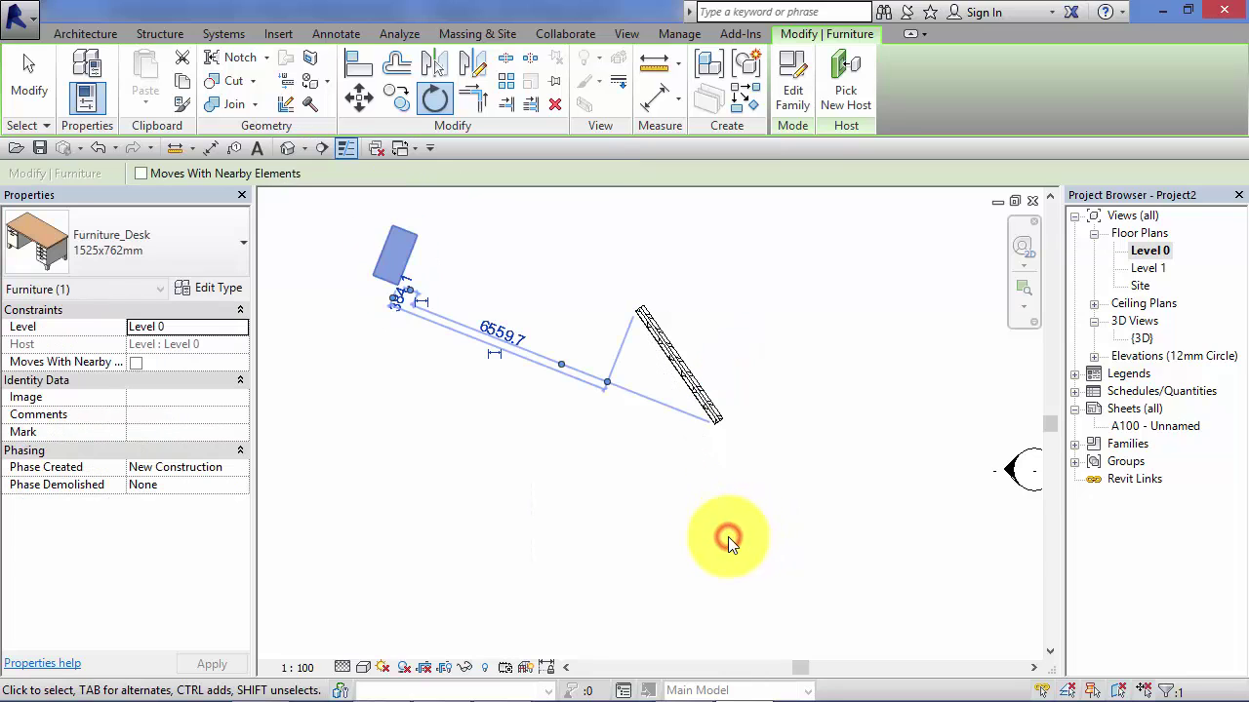
click(380, 428)
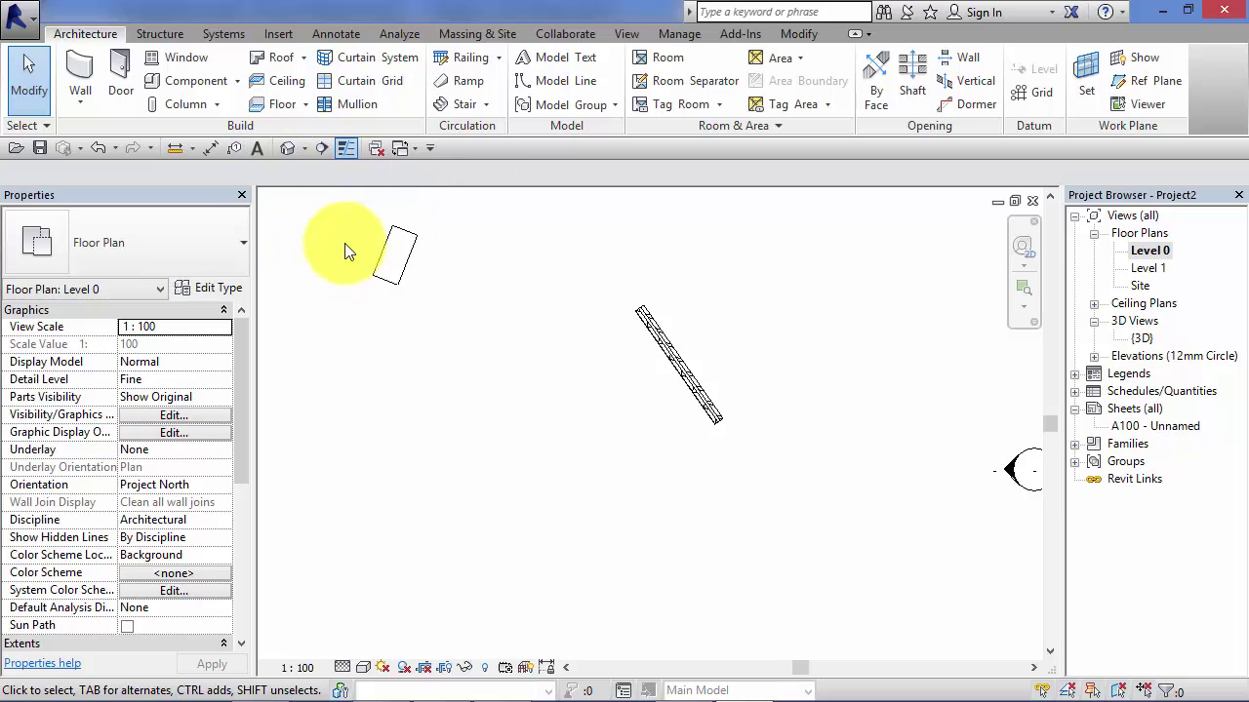
Rotate the desk 5° clockwise with the centre of rotation placed at the wall's lower end
click(402, 262)
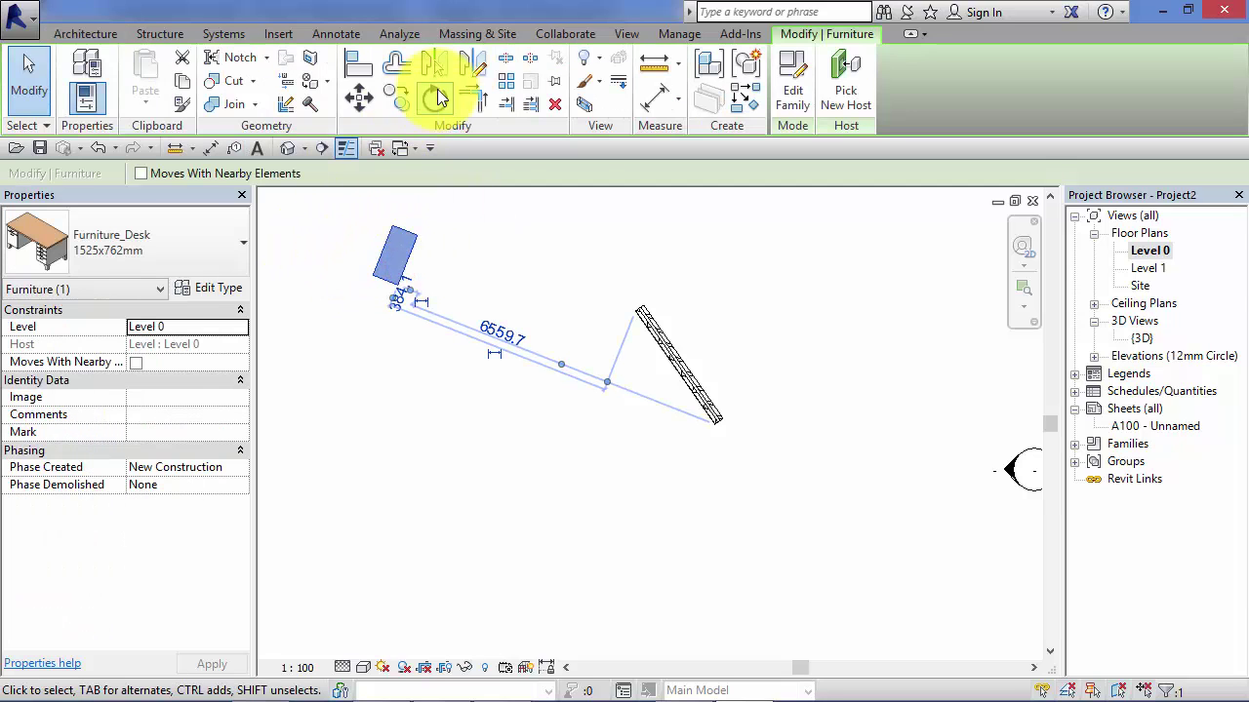
click(436, 98)
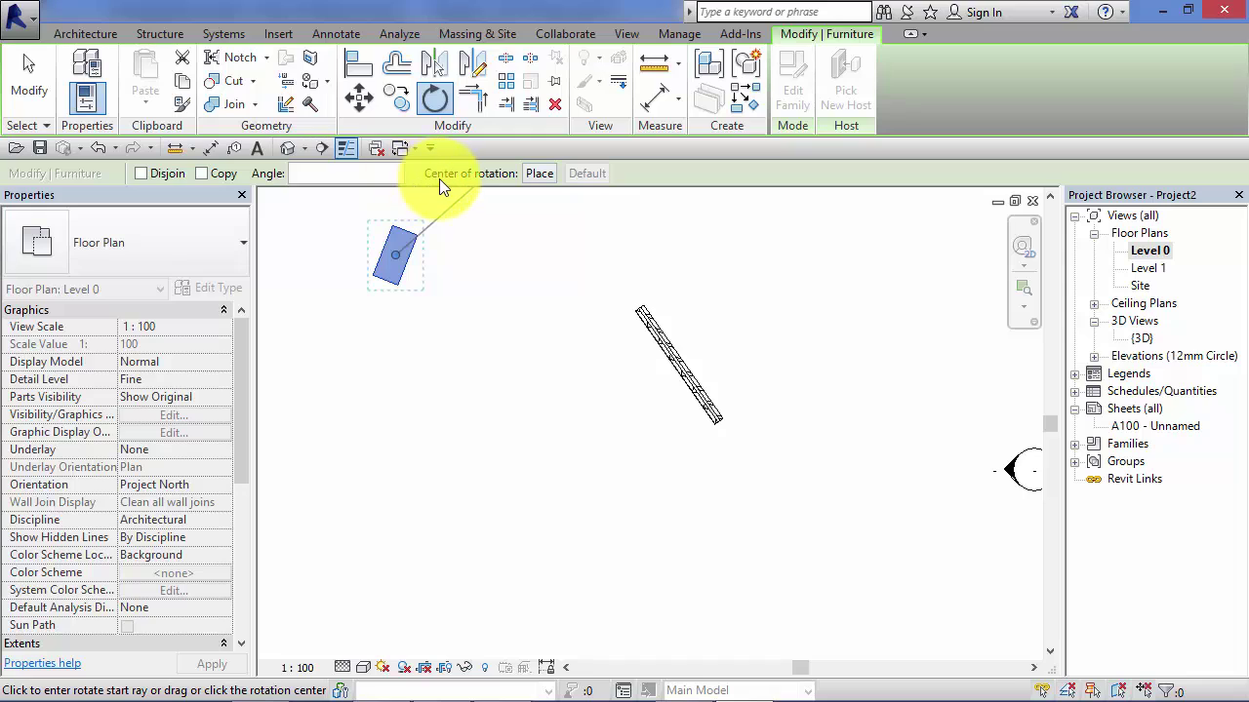
click(543, 174)
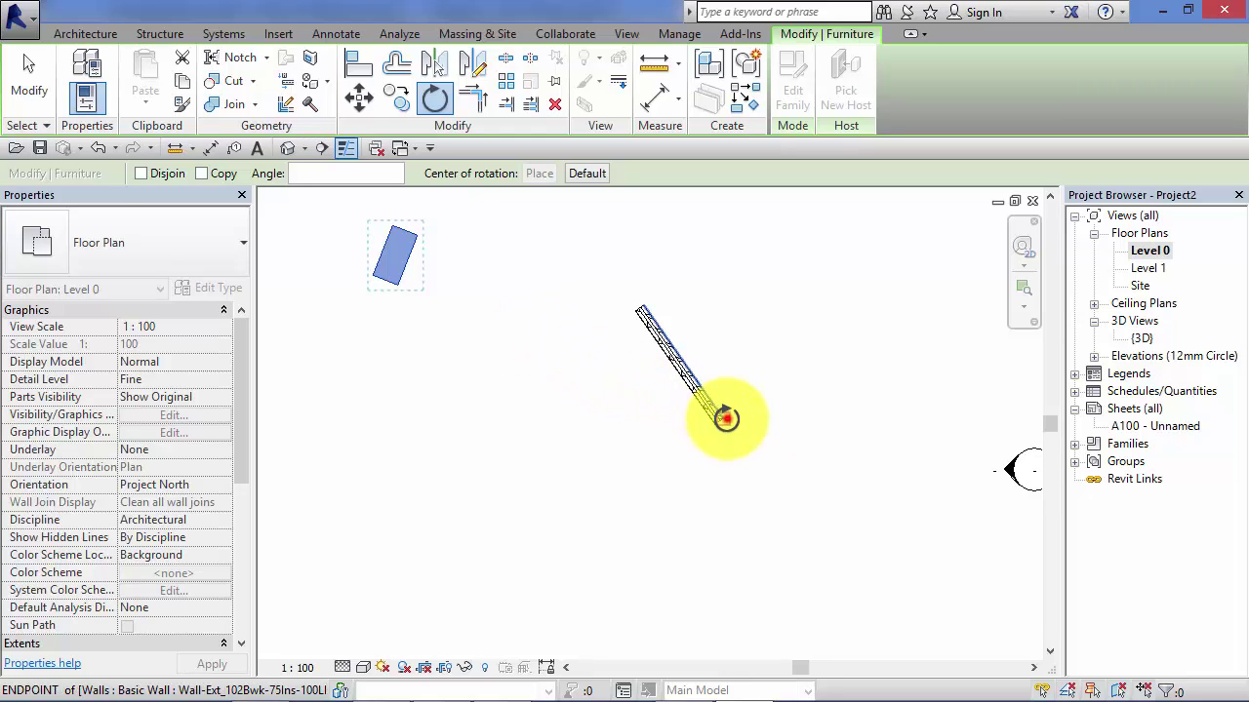
click(725, 418)
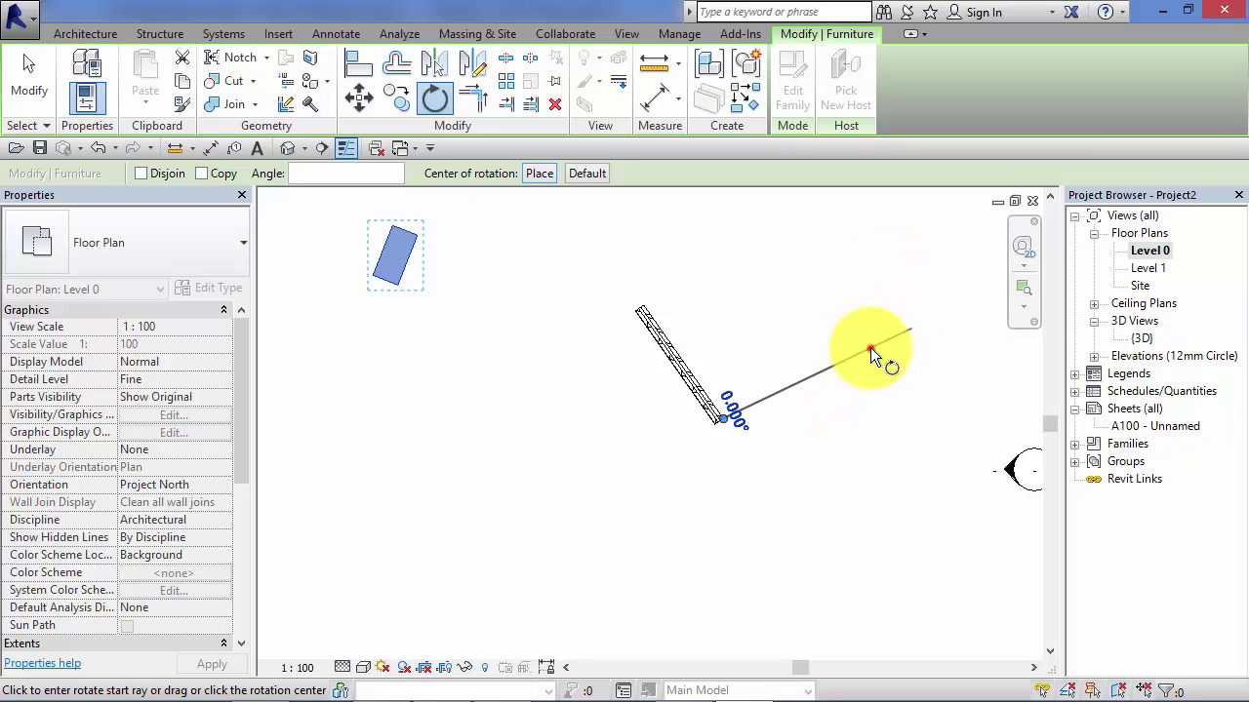
click(871, 349)
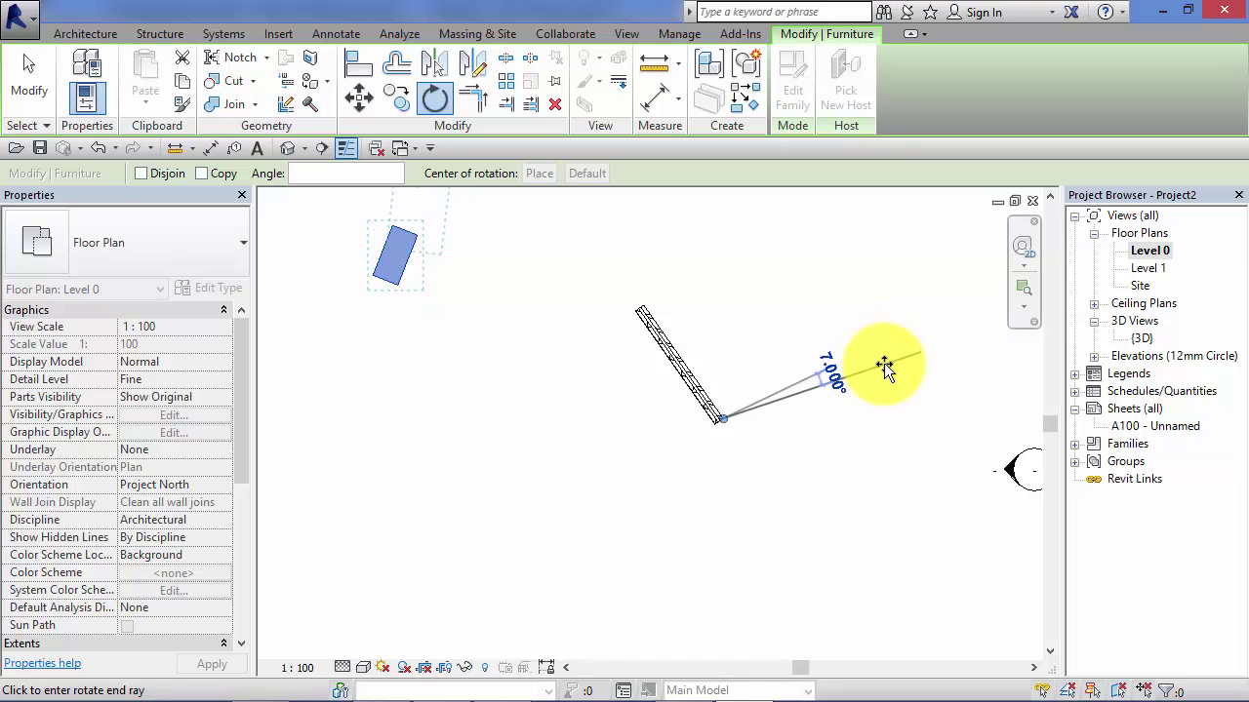
text(5)
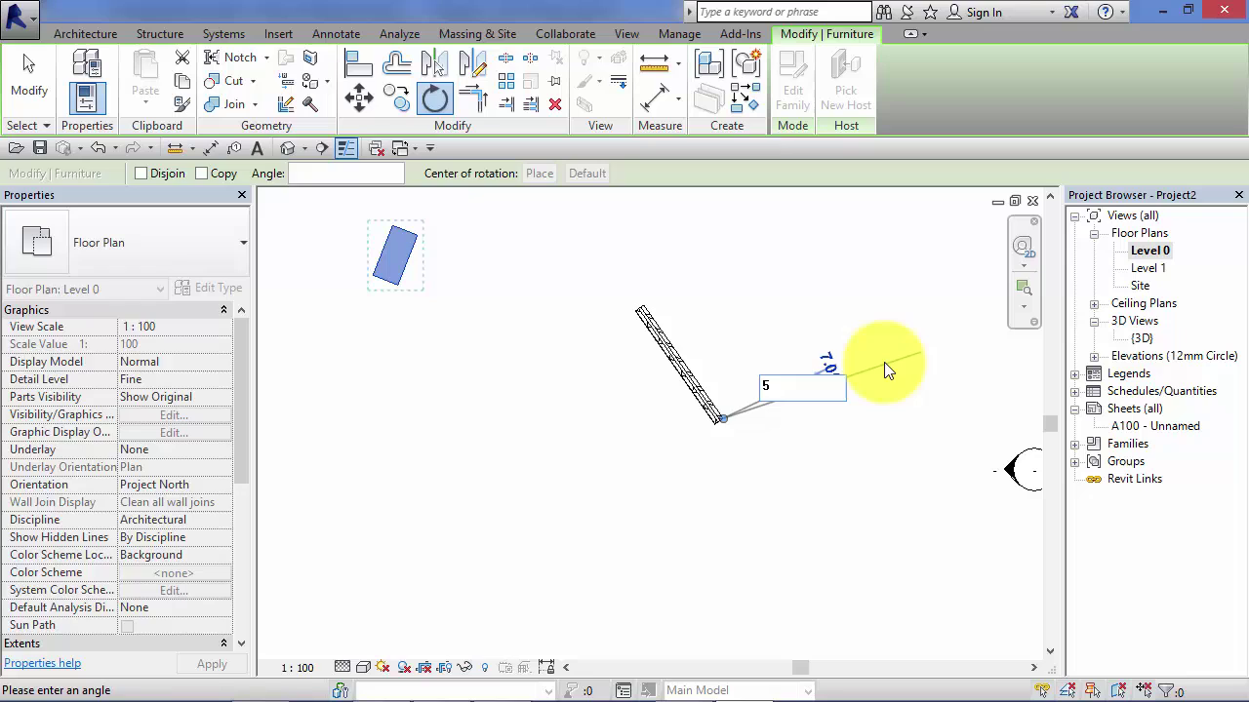
key(Return)
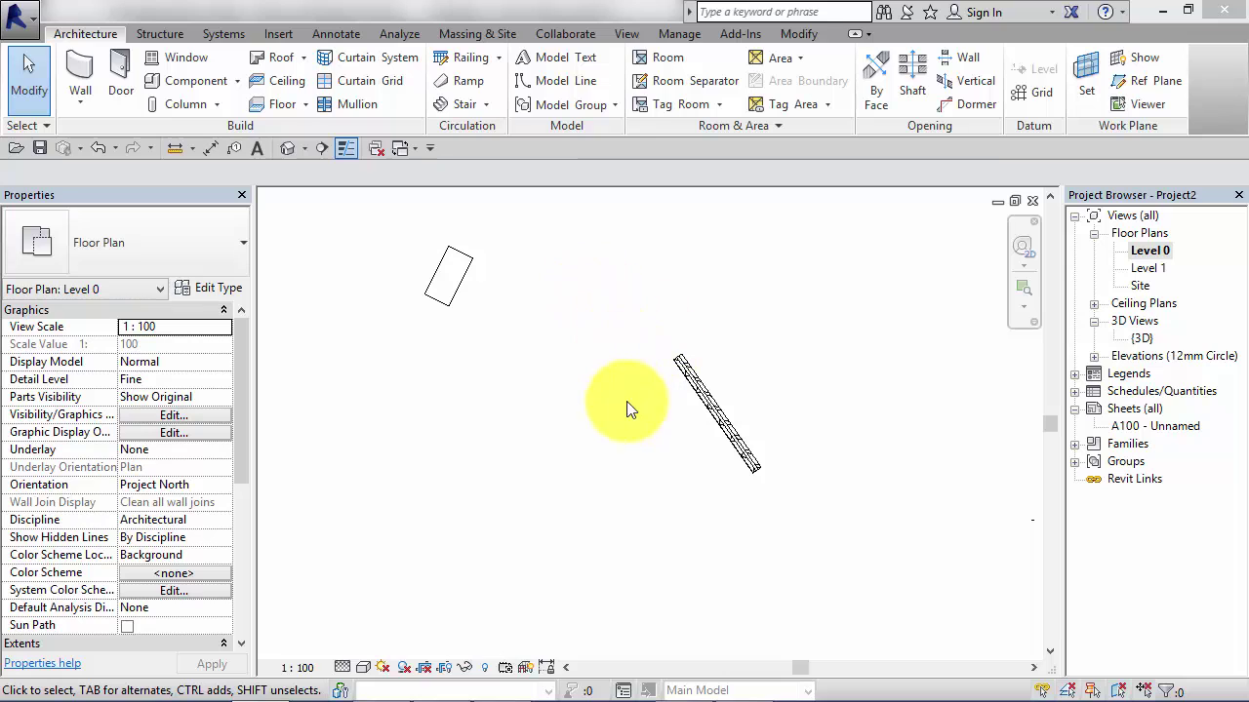
Rotate a copy of the wall clockwise around the desk's lower corner so the copy stands at about 75° to the horizontal
click(711, 399)
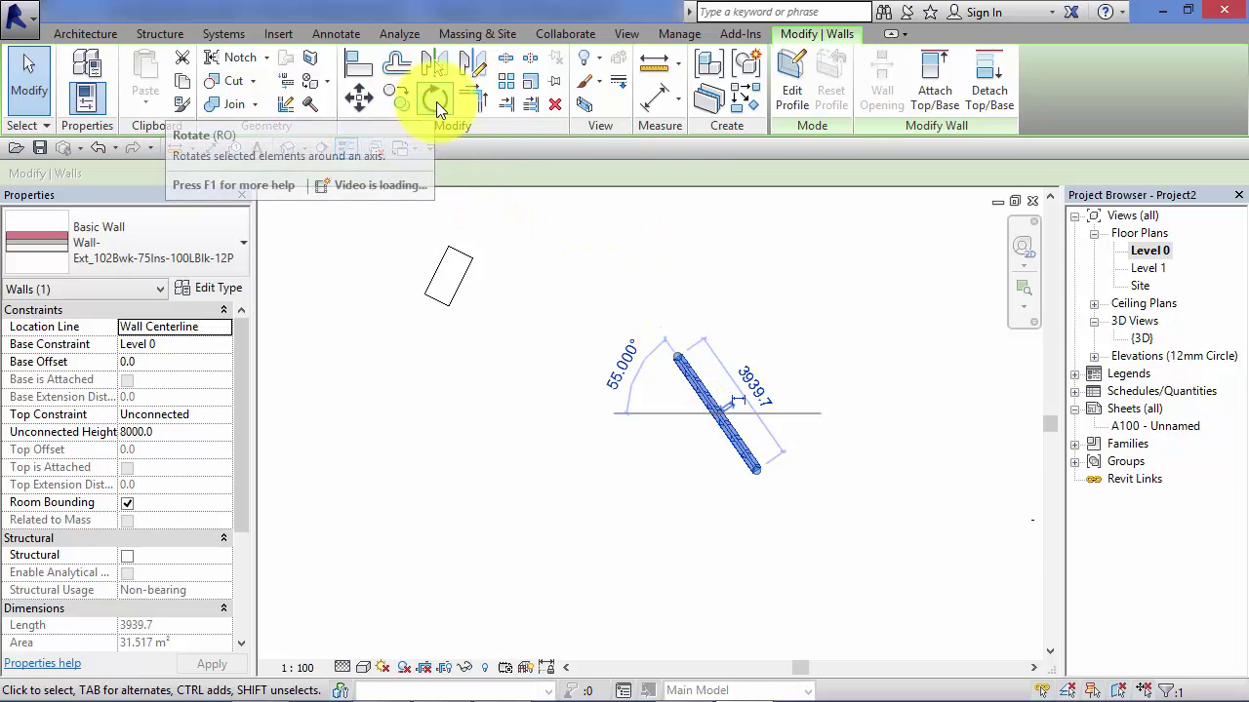
click(436, 101)
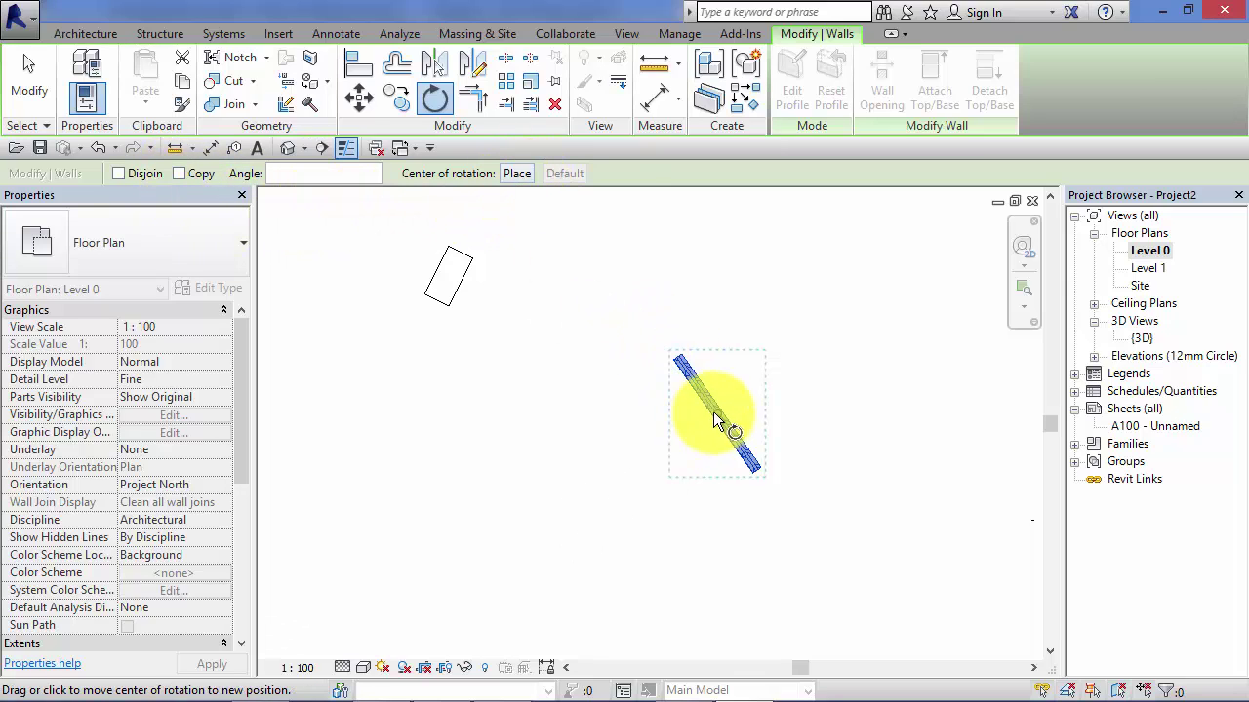
click(514, 173)
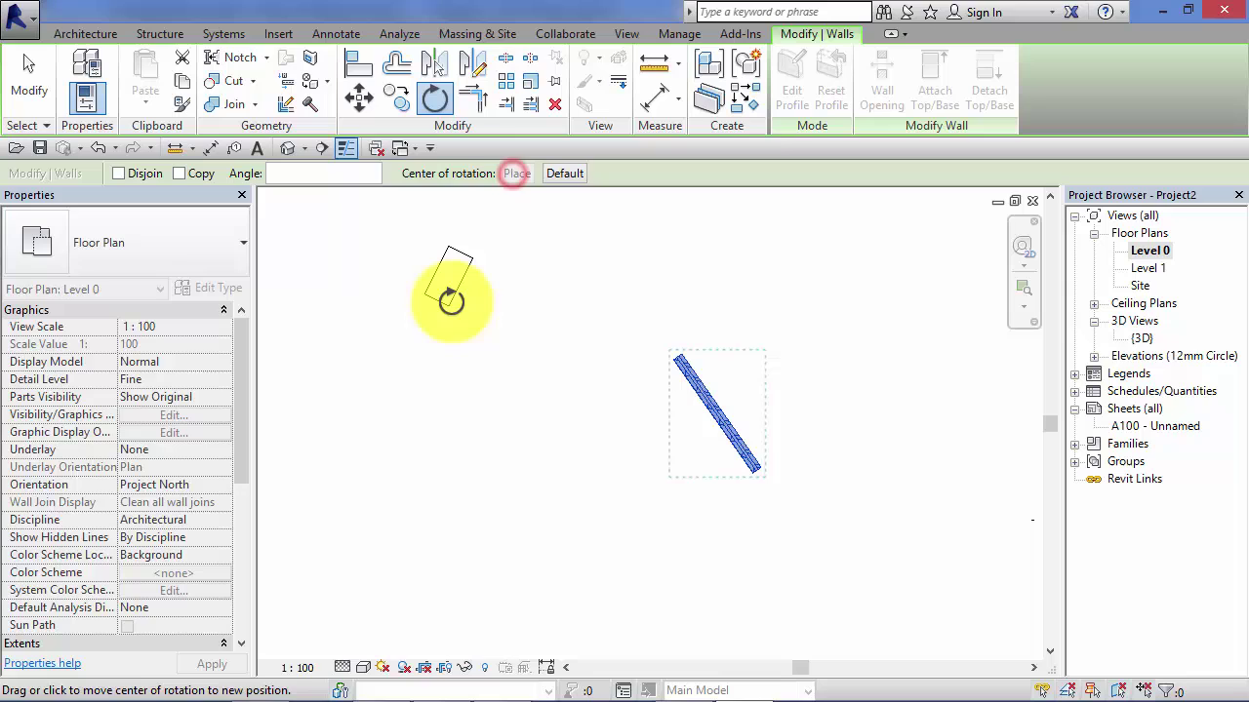
click(453, 306)
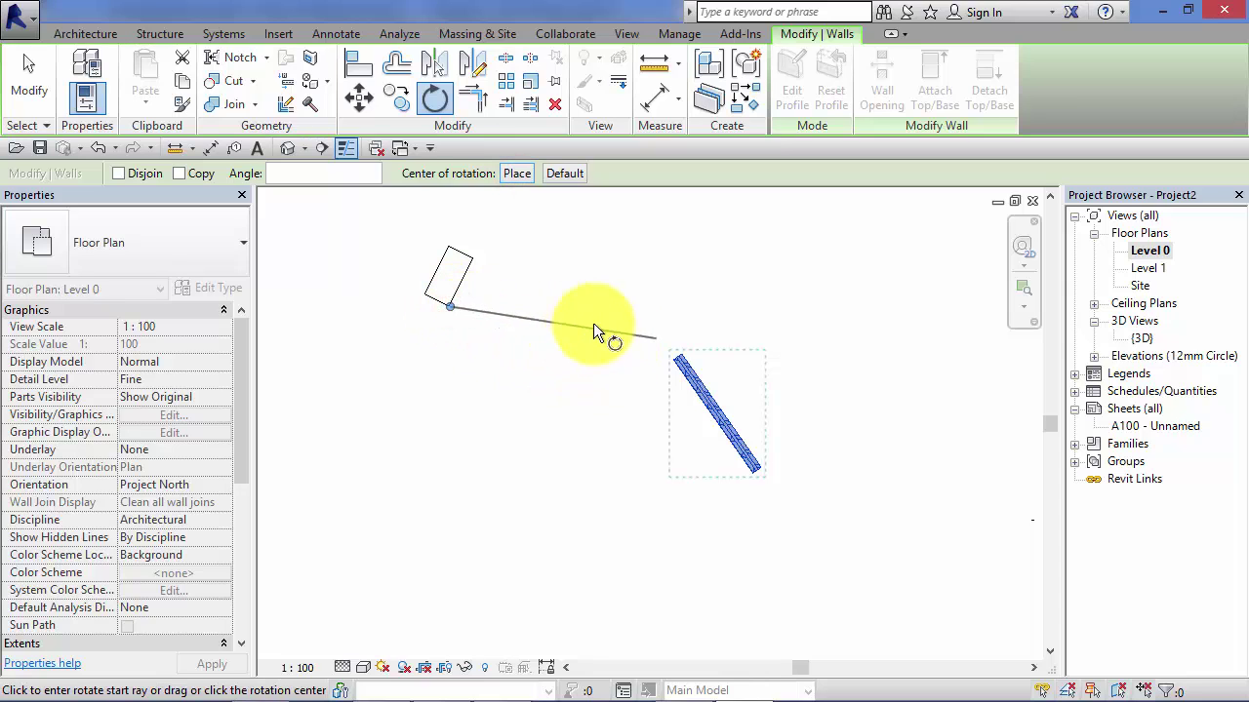
click(180, 175)
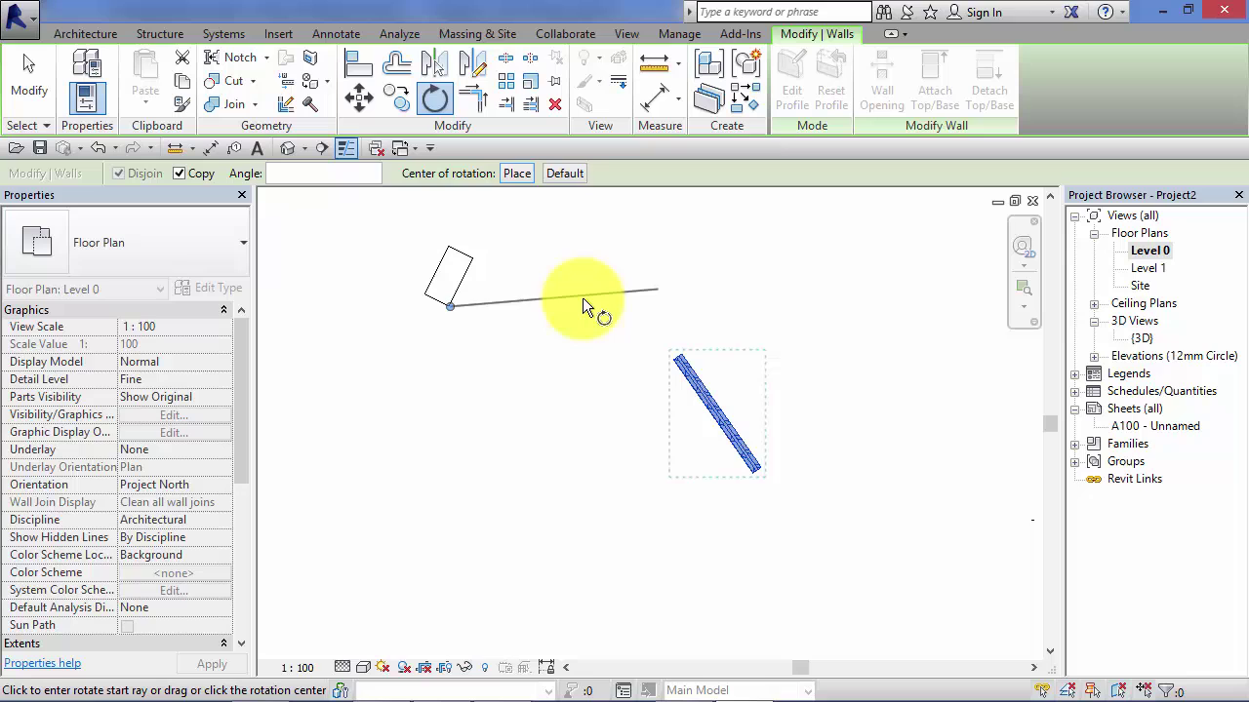
click(583, 306)
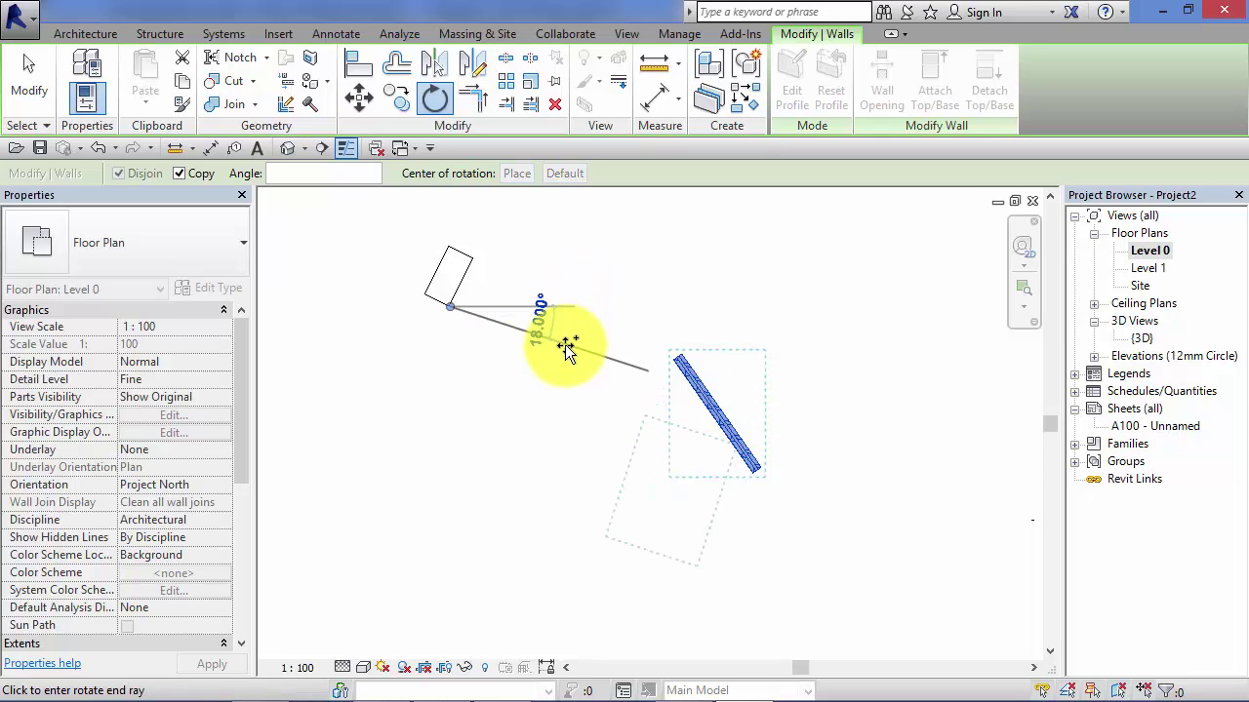
click(515, 351)
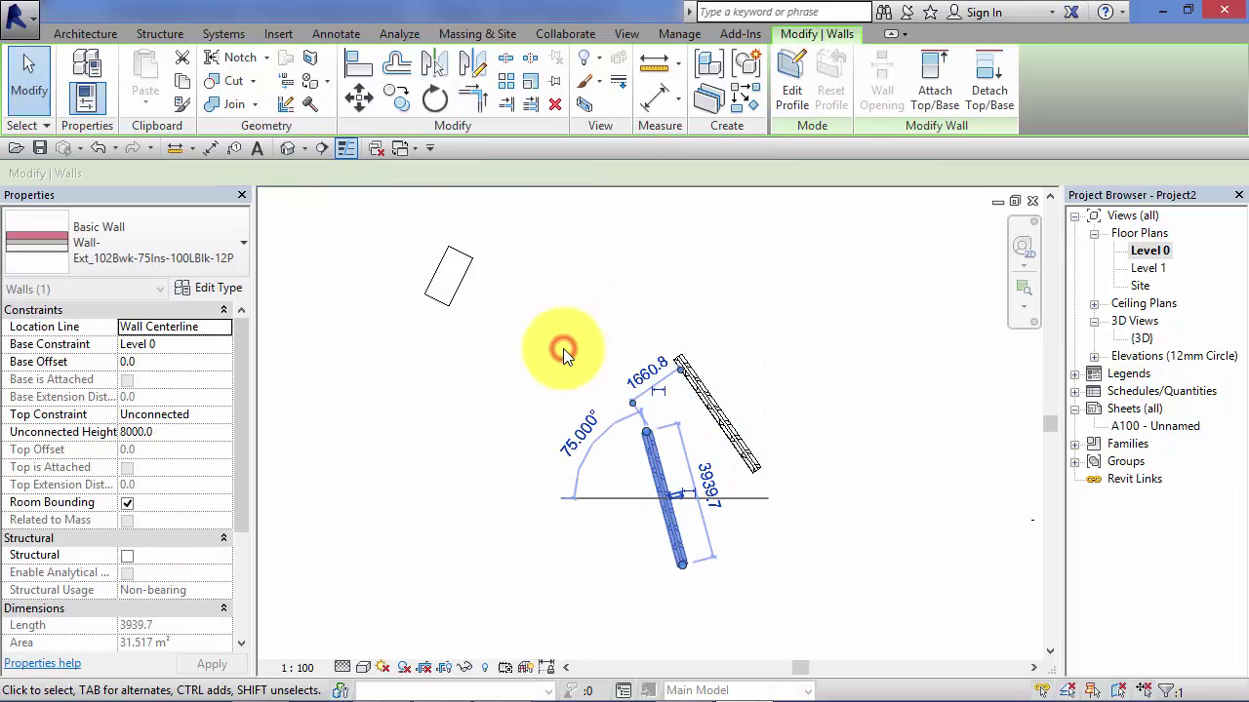
click(338, 260)
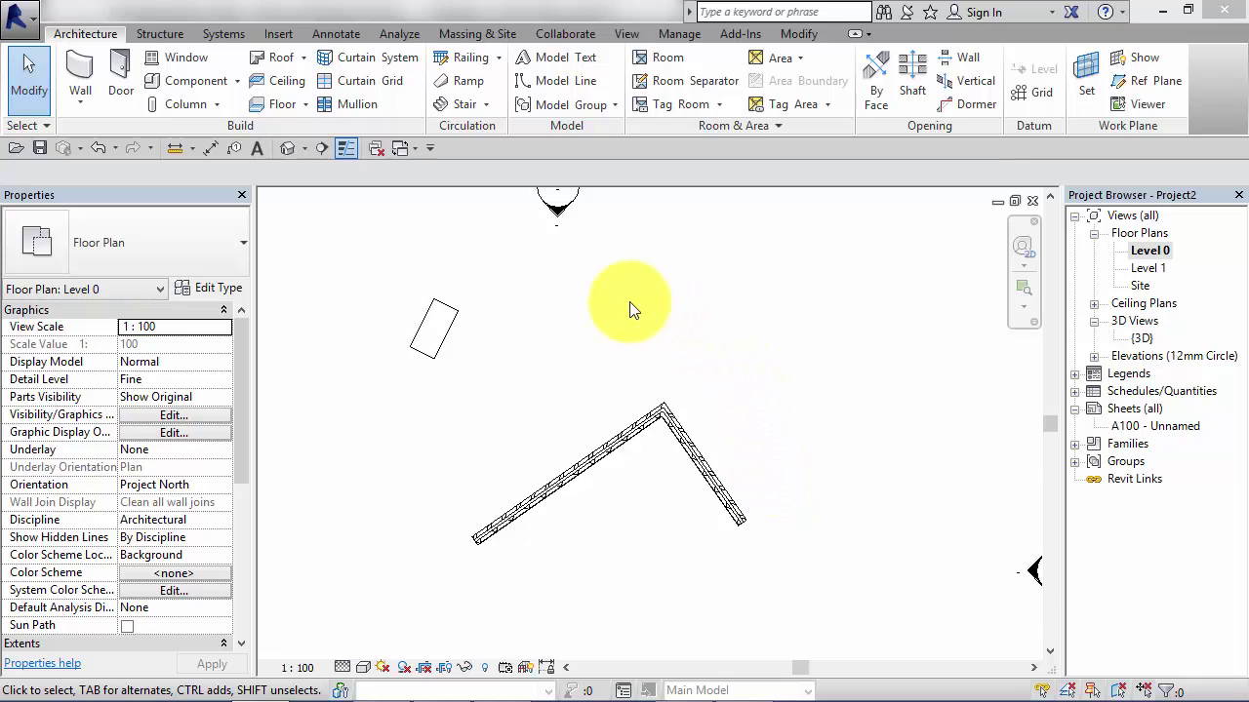
Move the shorter wall outward so the joined longer wall stretches with it, about 8188 mm from the longer wall's free end
click(703, 474)
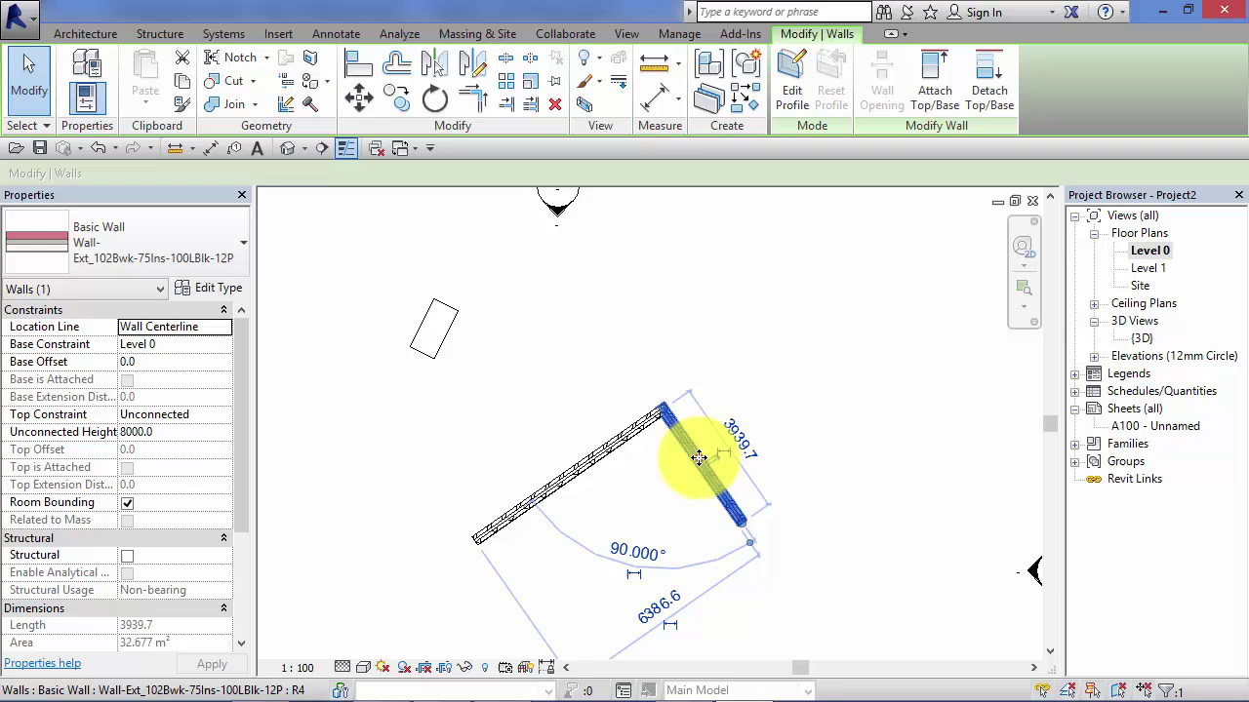
click(699, 455)
drag(690, 450, 806, 419)
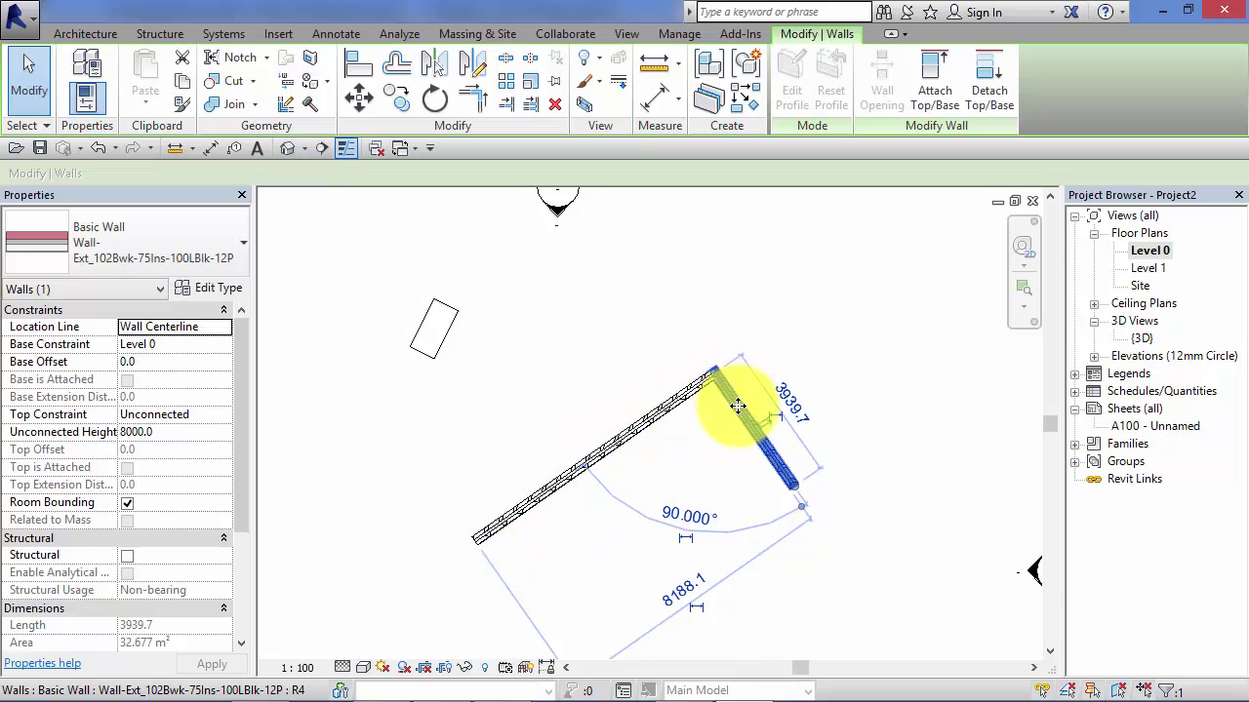
click(761, 439)
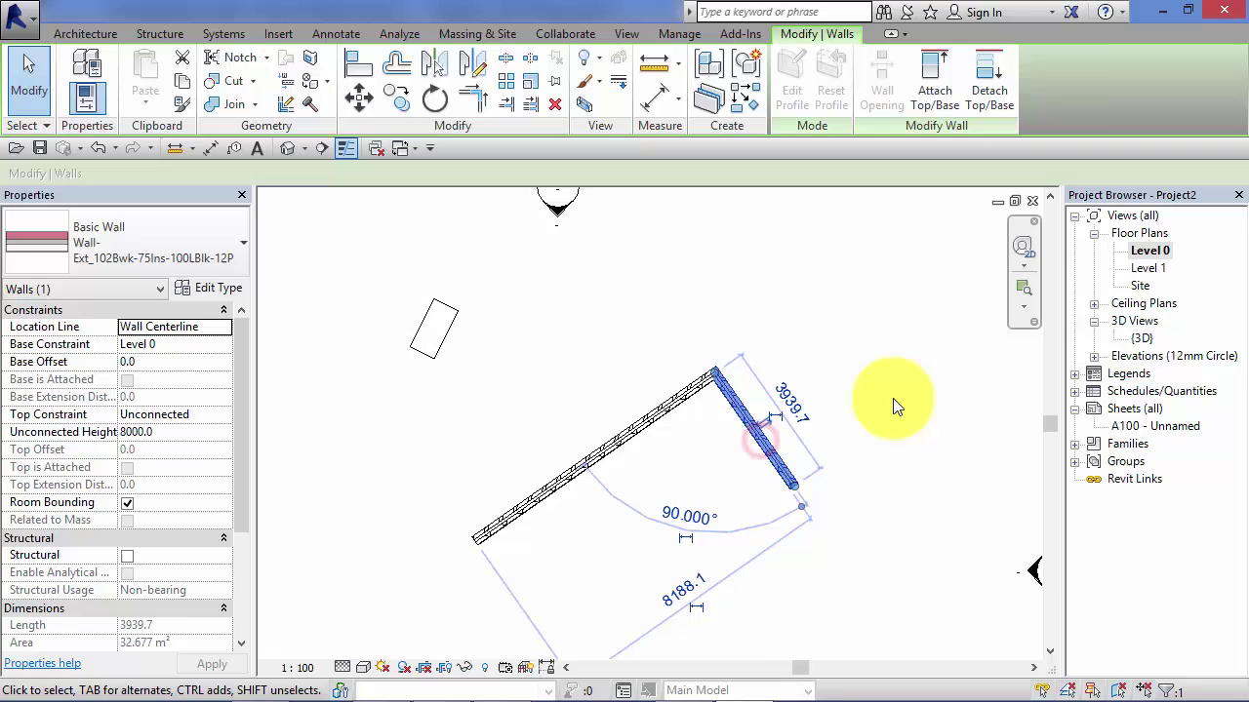
Move the shorter wall inward with the joined longer wall following, about 5834 mm from the longer wall's free end
click(825, 394)
click(762, 432)
drag(751, 438, 690, 484)
click(837, 436)
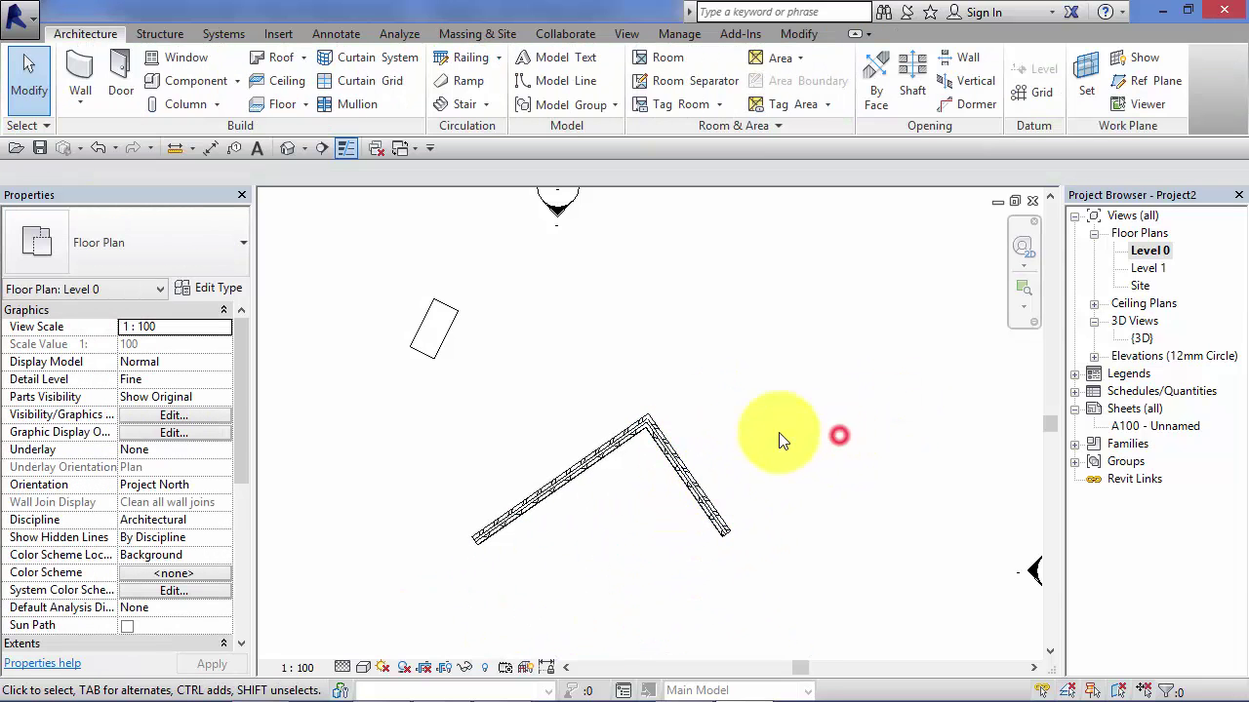
Rotate the shorter wall clockwise about its midpoint with the join kept, so the two walls meet at about 60°
click(699, 494)
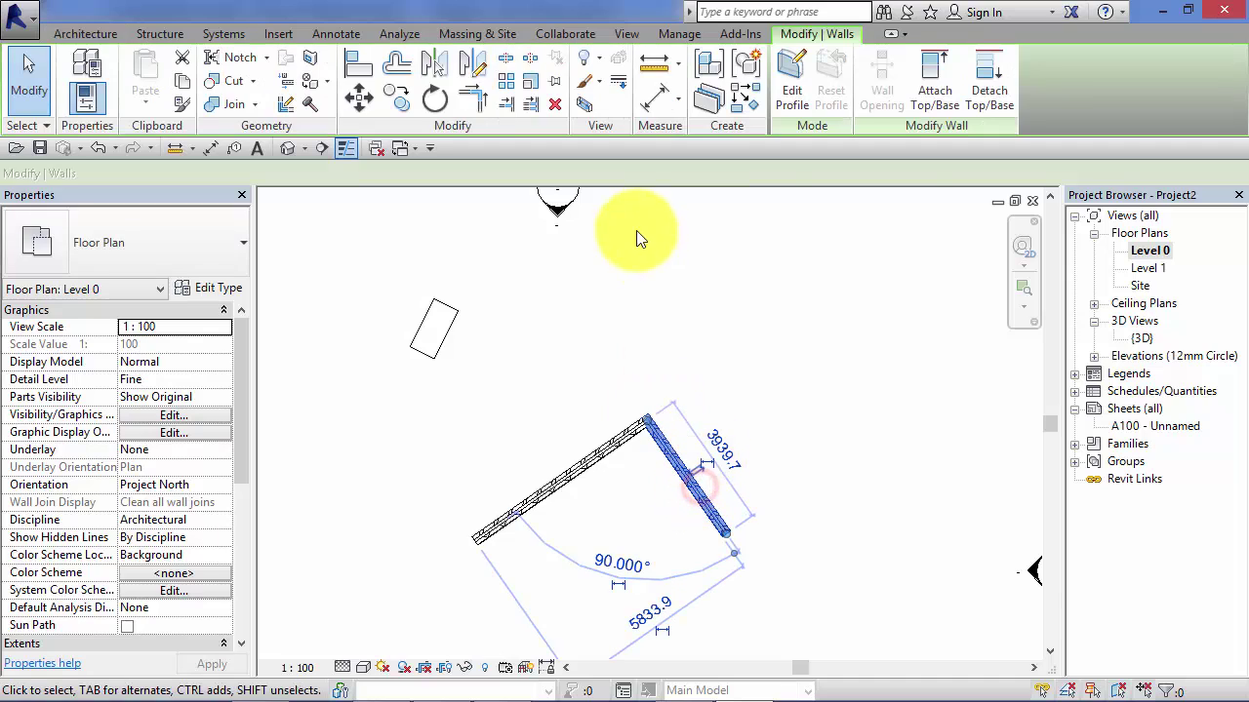
click(438, 101)
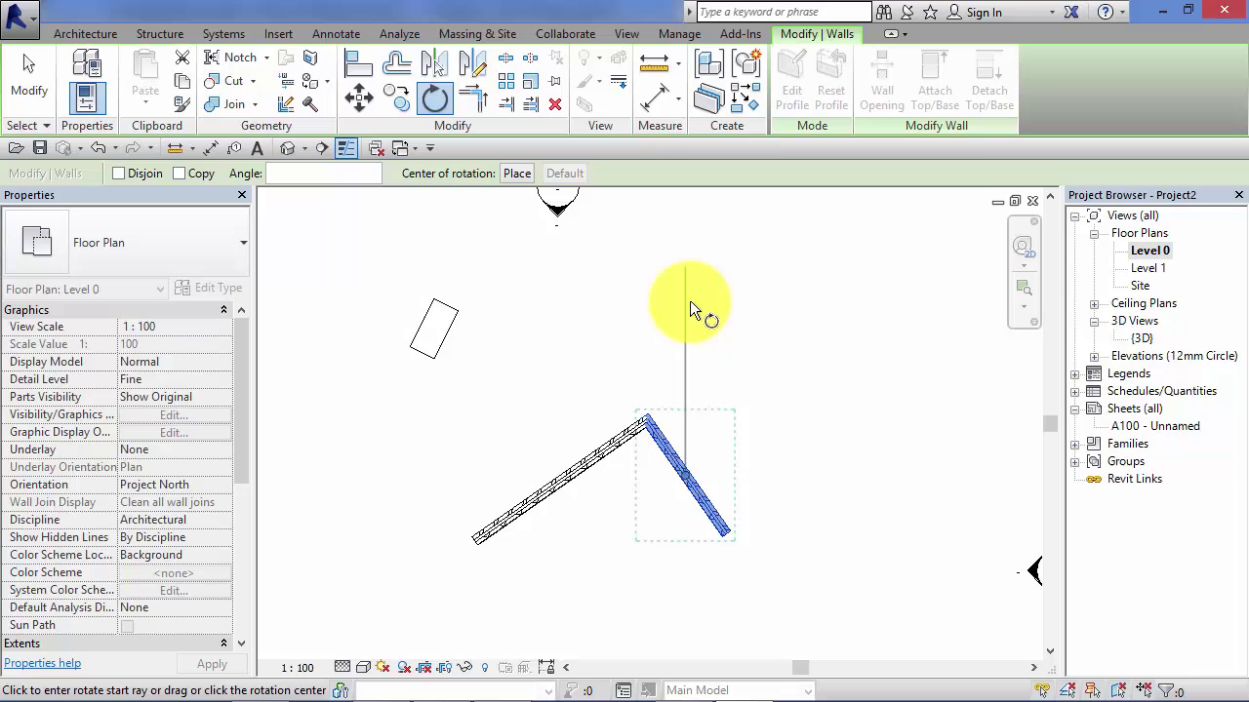
click(689, 301)
click(769, 324)
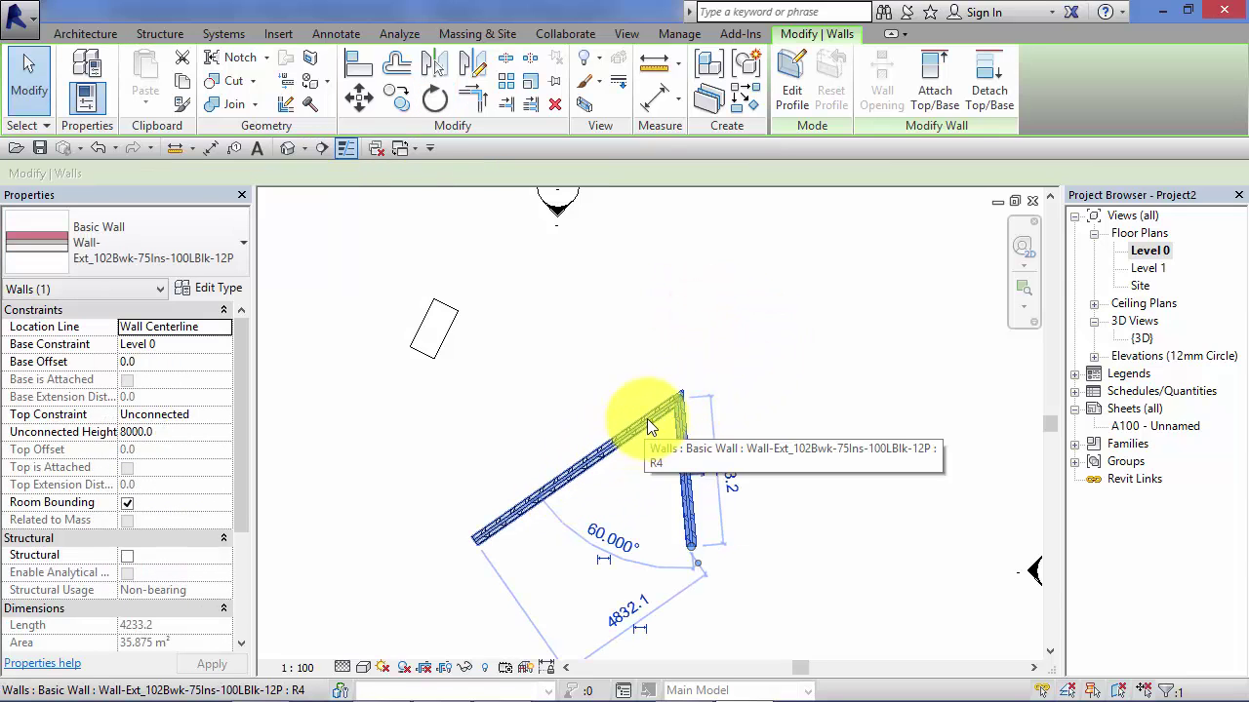
Rotate the shorter wall clockwise about its midpoint with Disjoin enabled, so it stands detached at about 49° to the horizontal
click(686, 430)
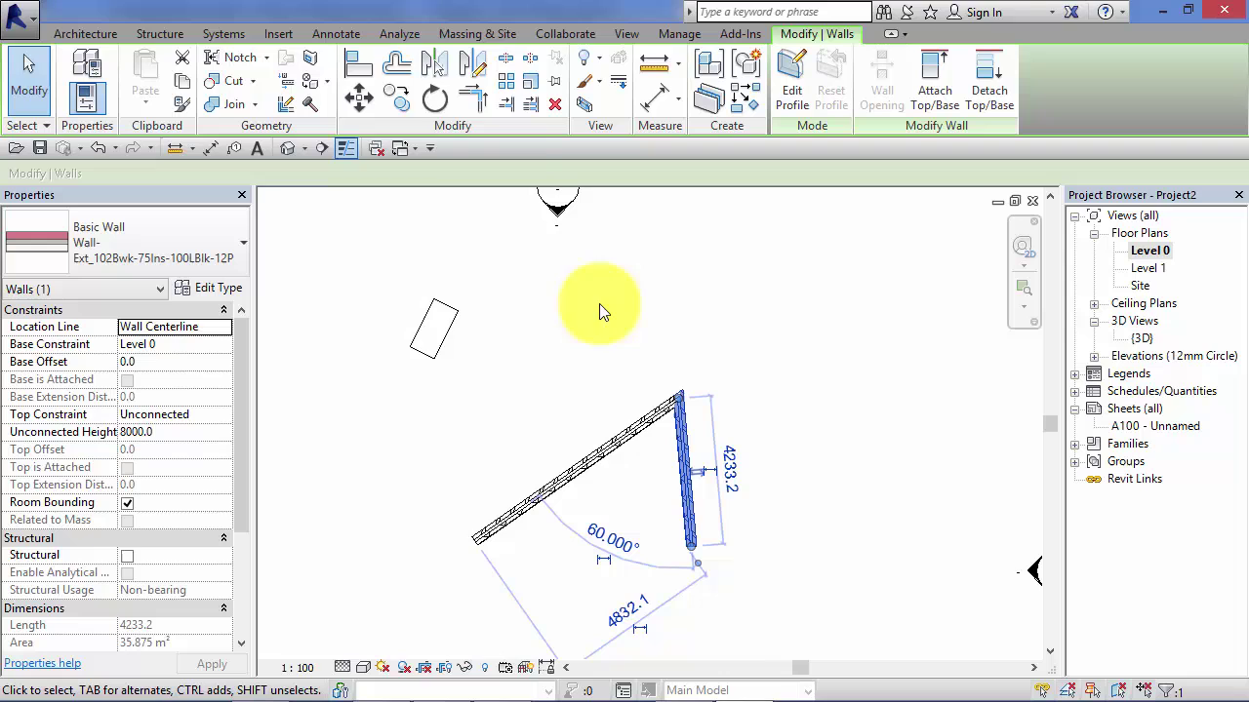
click(441, 102)
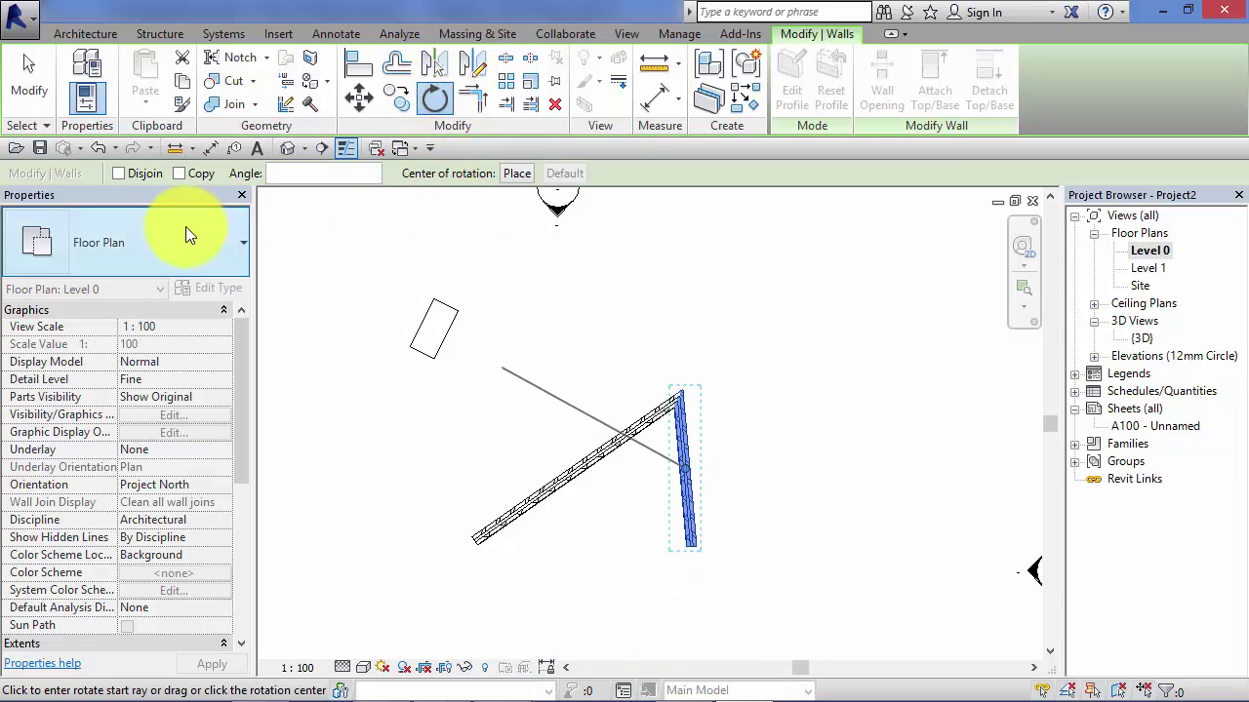
click(119, 174)
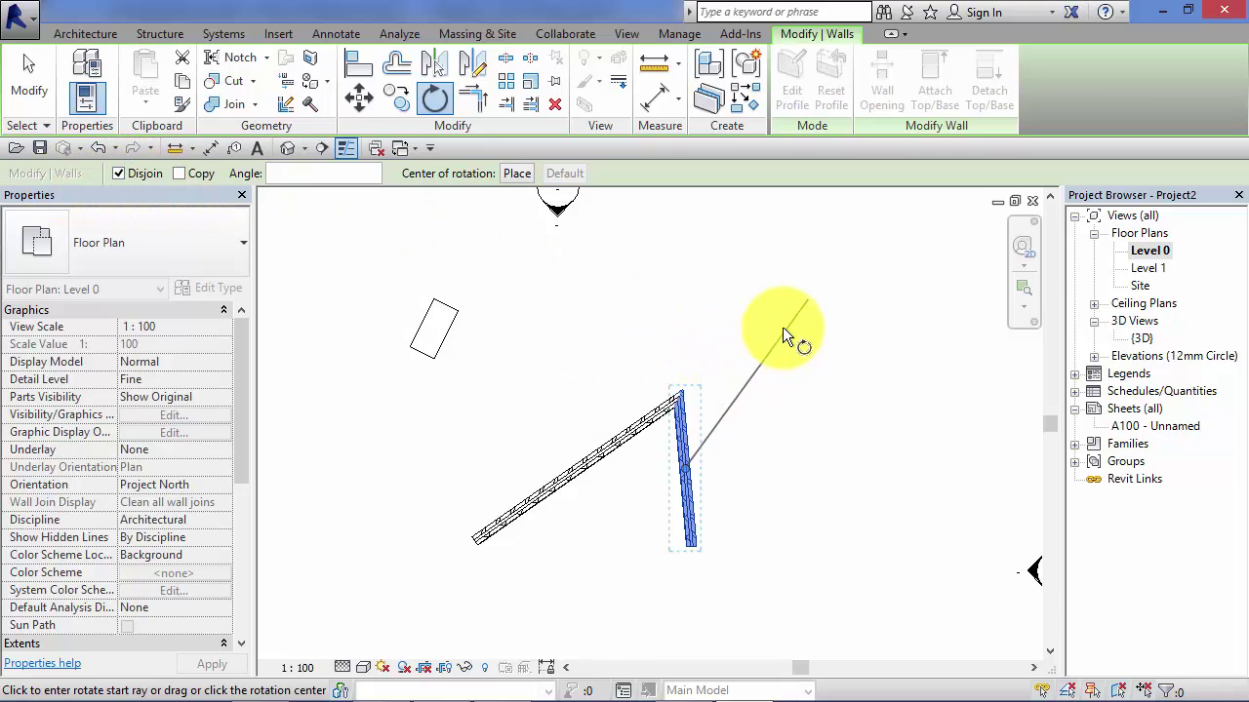
click(780, 301)
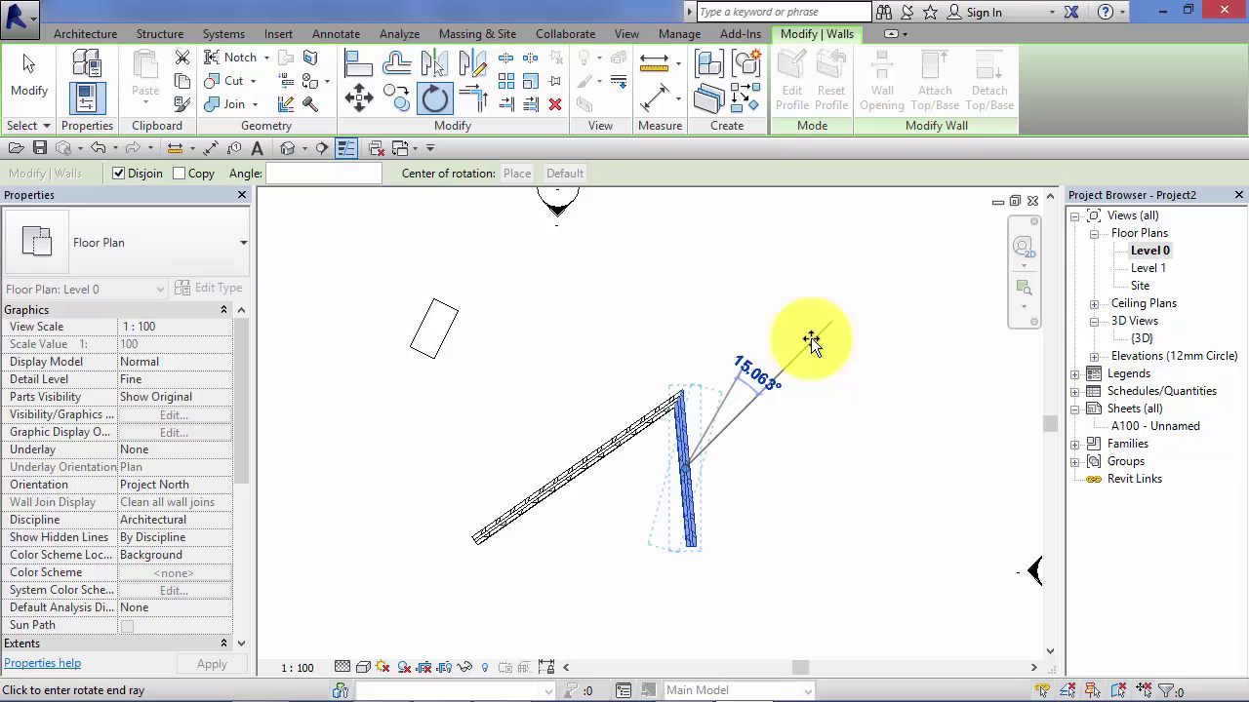
click(872, 419)
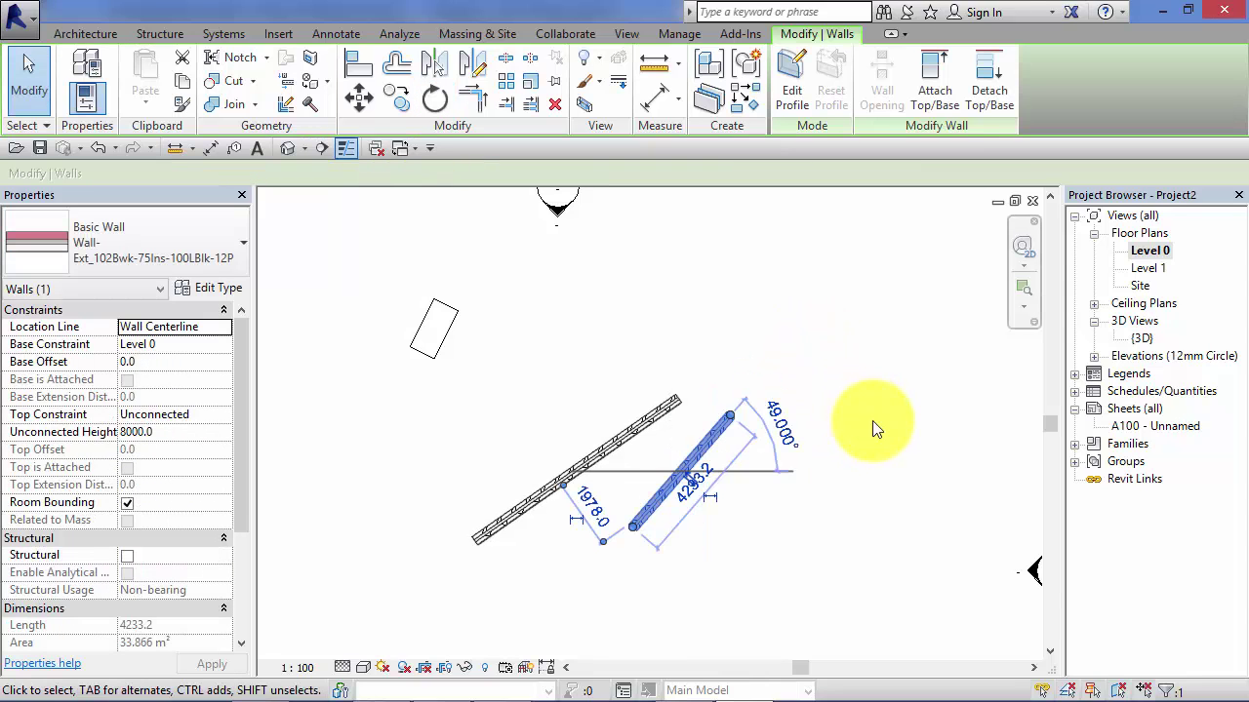